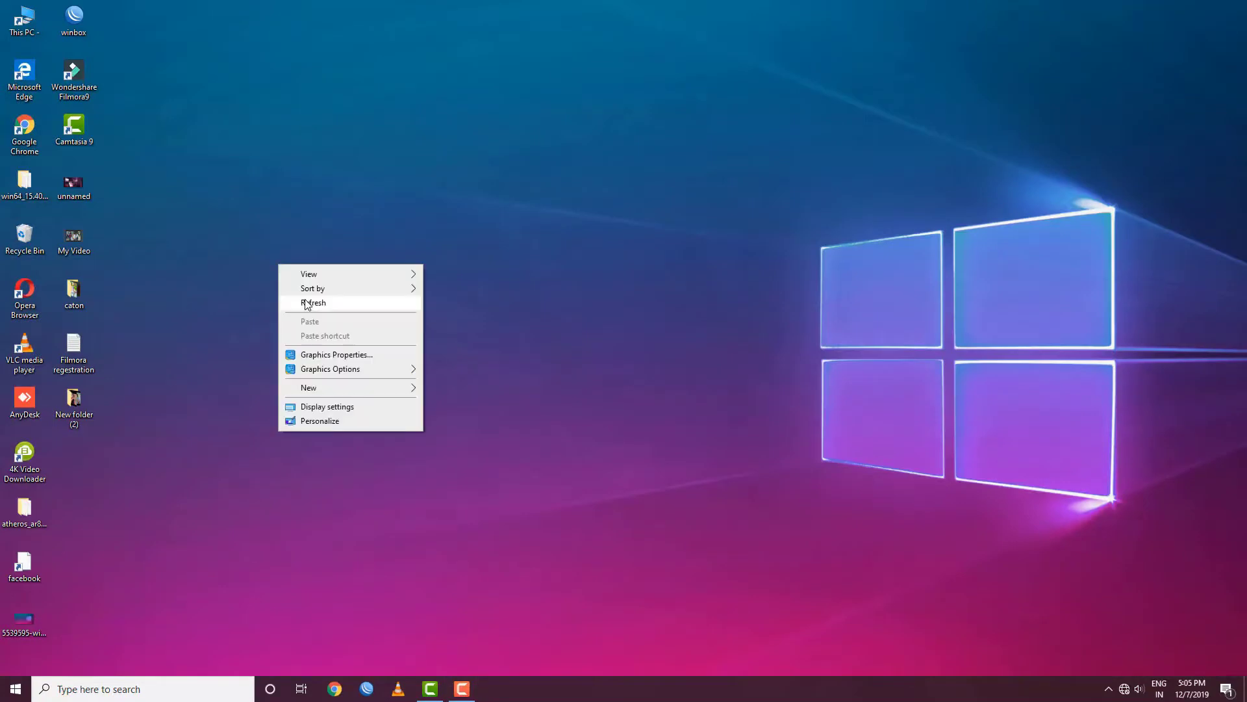
Refresh the desktop from its right-click menu
{"action": "left_click", "coordinate": [310, 300]}
{"action": "right_click", "coordinate": [310, 300]}
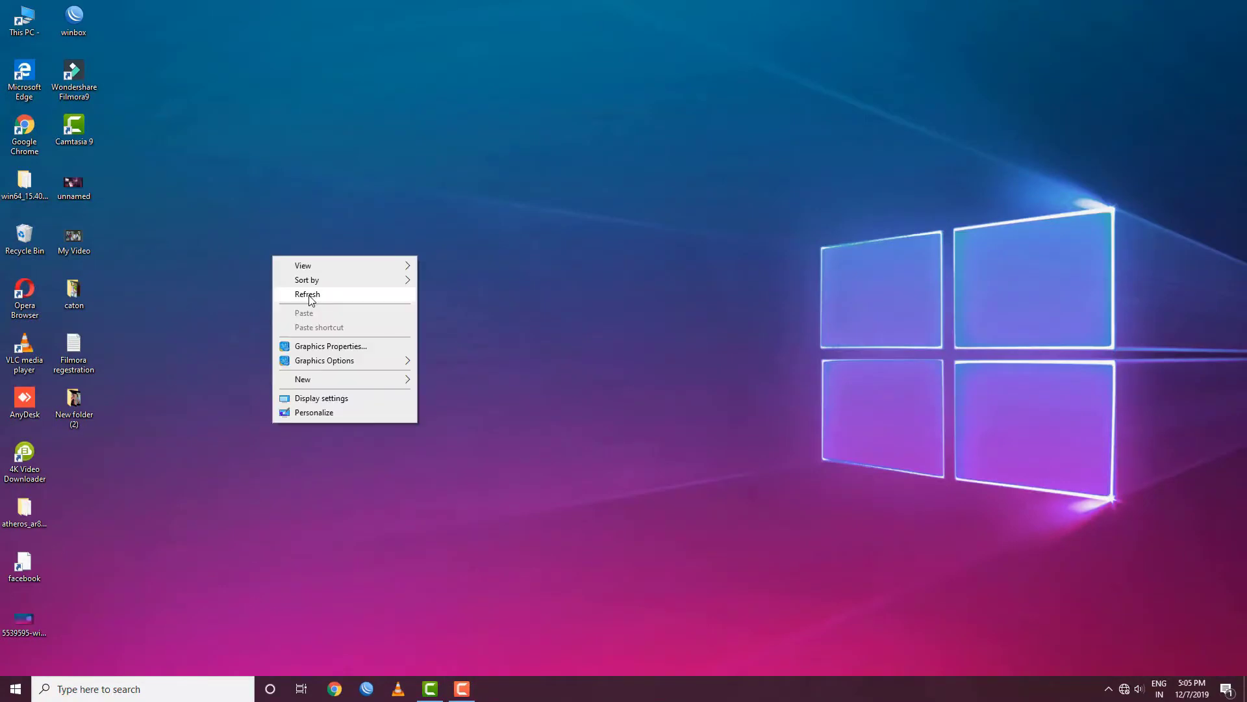
{"action": "left_click", "coordinate": [310, 300]}
Launch Chrome maximized and go to the router admin page at 192.168.1.1
{"action": "left_click", "coordinate": [334, 690]}
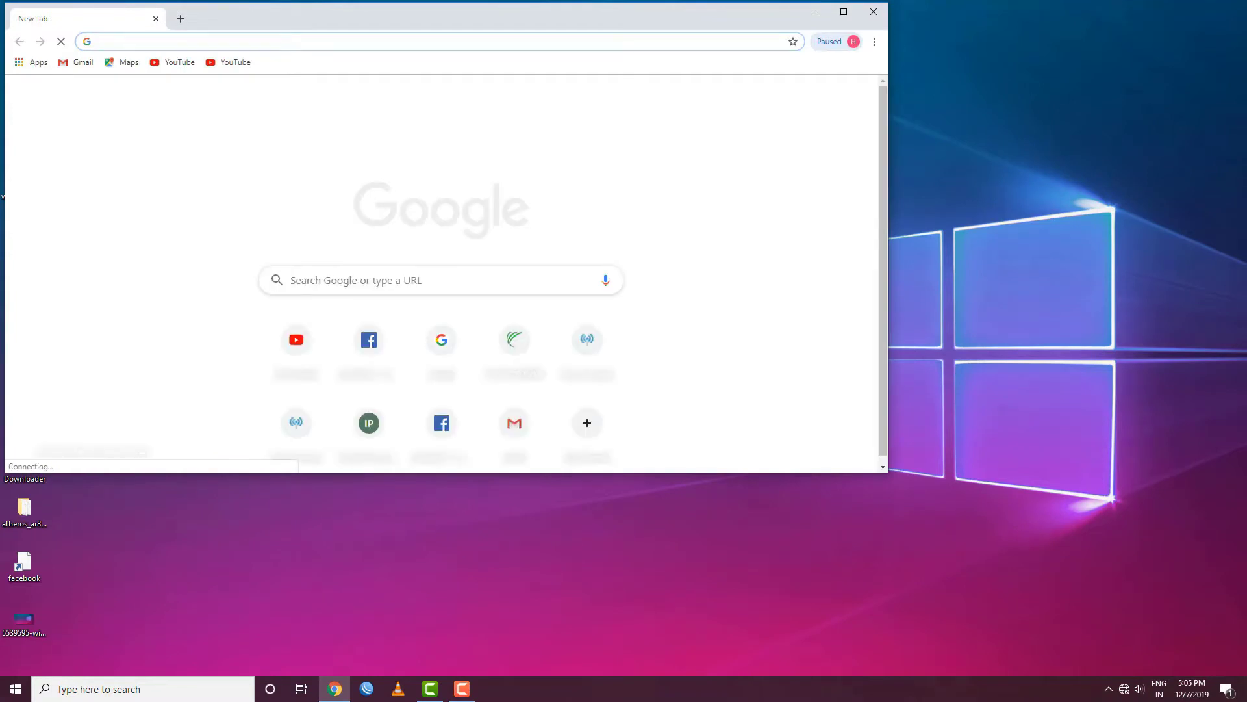
{"action": "left_click", "coordinate": [844, 11]}
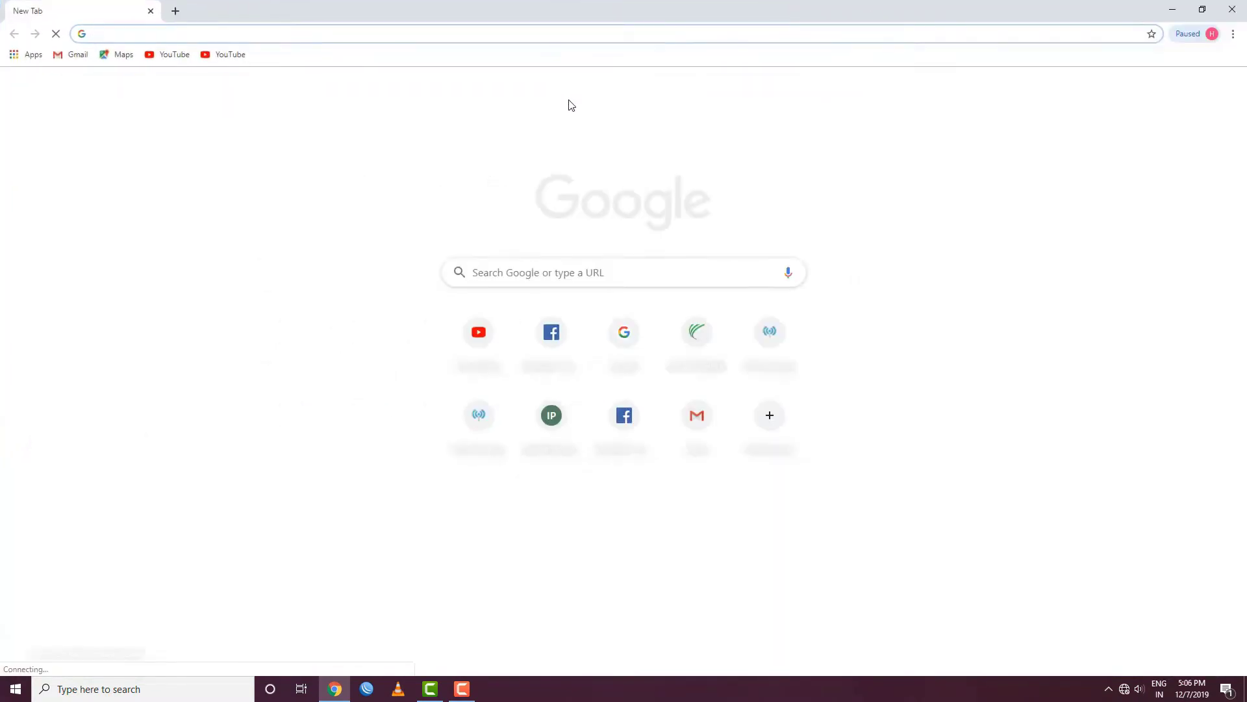
{"action": "type", "text": "192.16"}
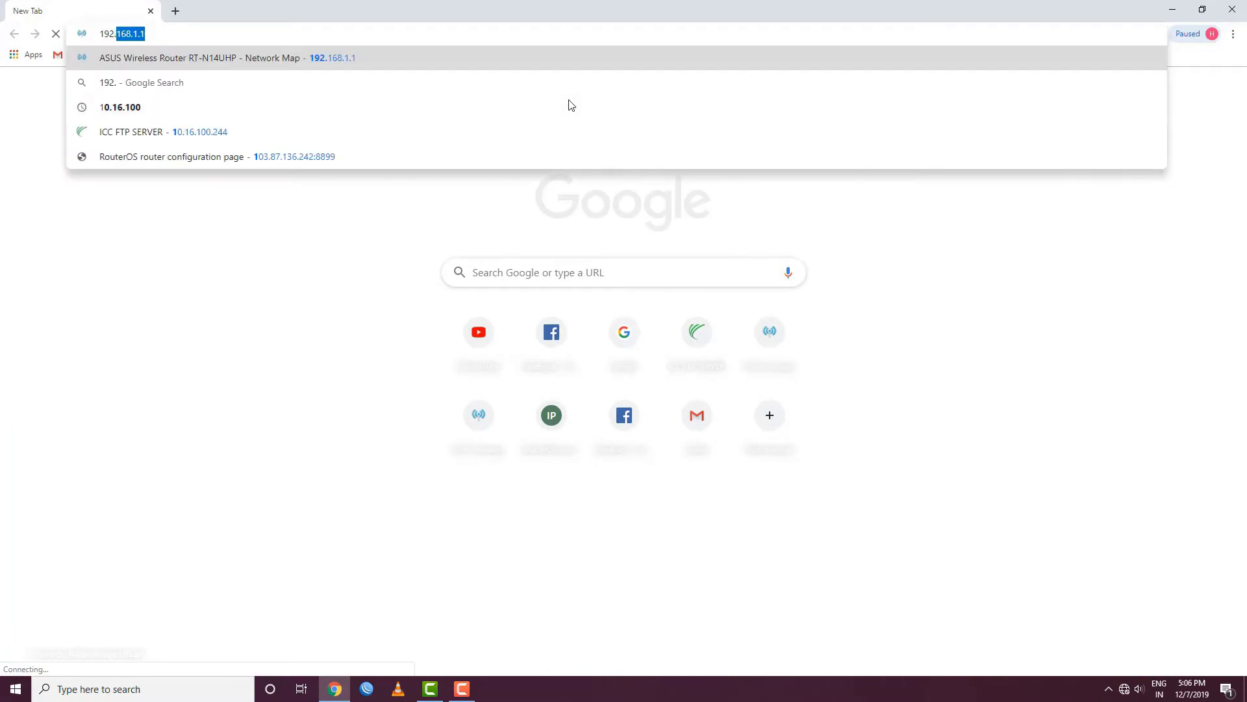
{"action": "type", "text": "7"}
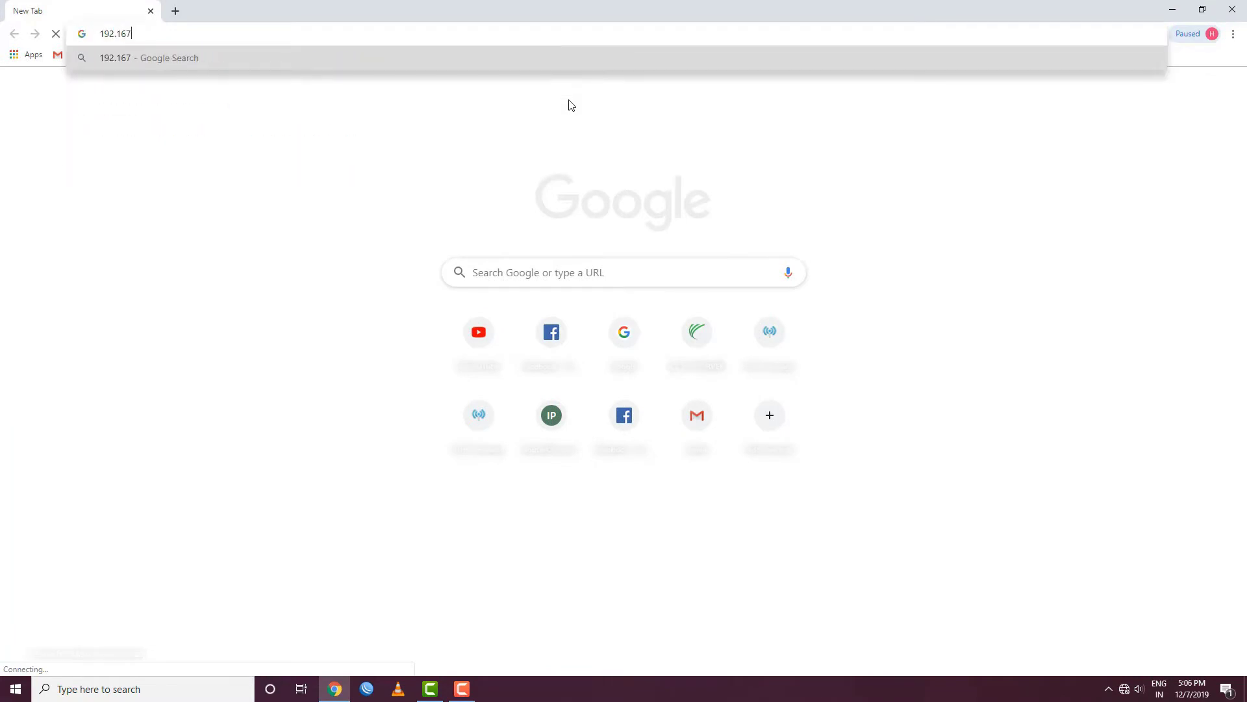
{"action": "key", "text": "BackSpace"}
{"action": "type", "text": "8.1.1"}
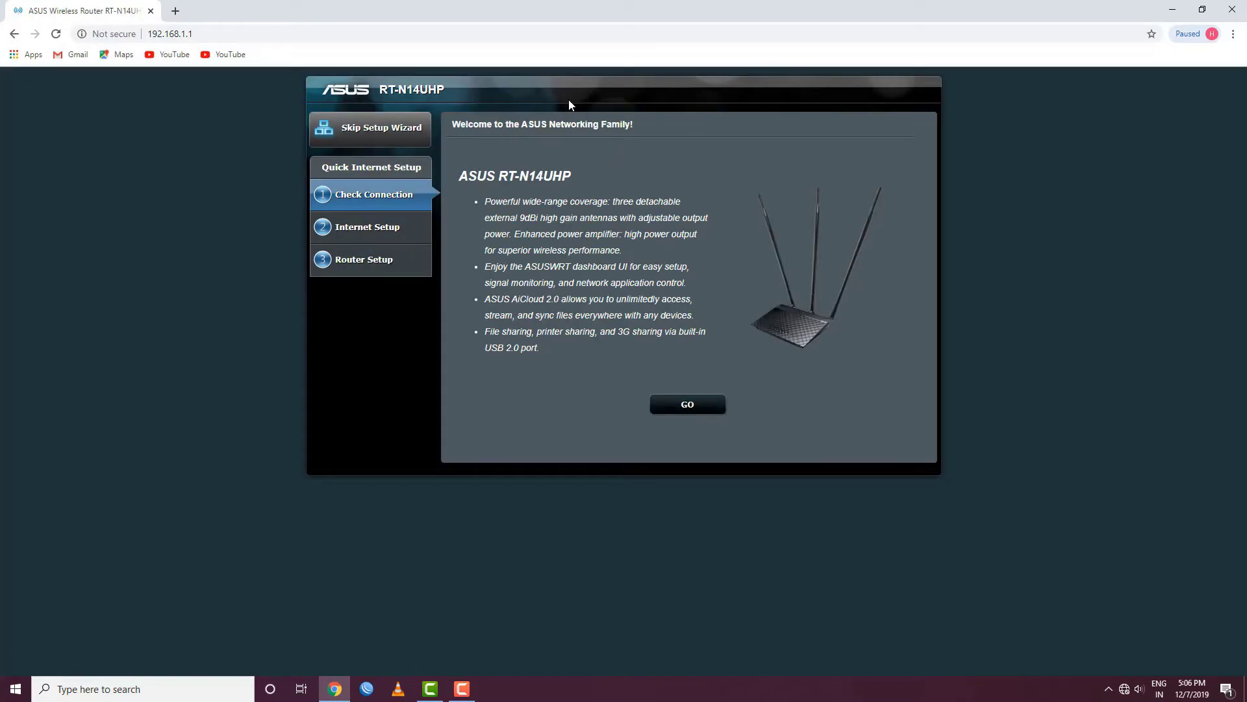
Skip the setup wizard, dismiss the encryption warning, and sign in with the admin username and password
{"action": "left_click", "coordinate": [381, 140]}
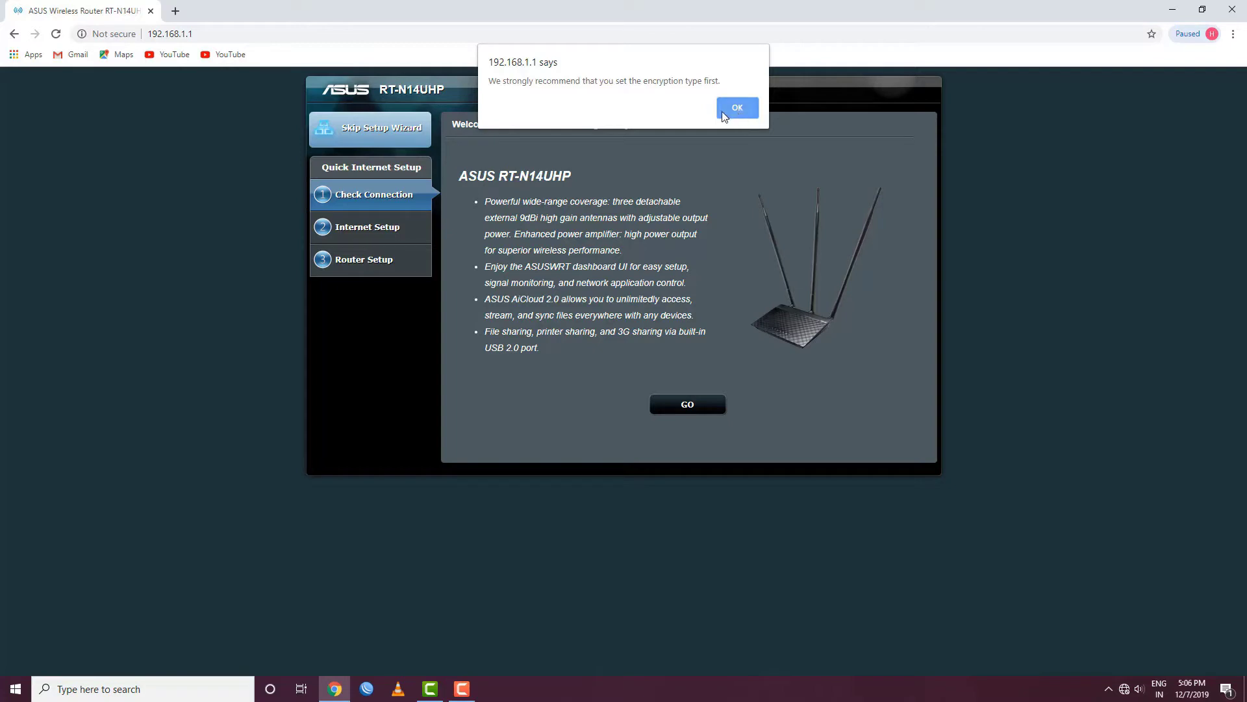
{"action": "left_click", "coordinate": [736, 108]}
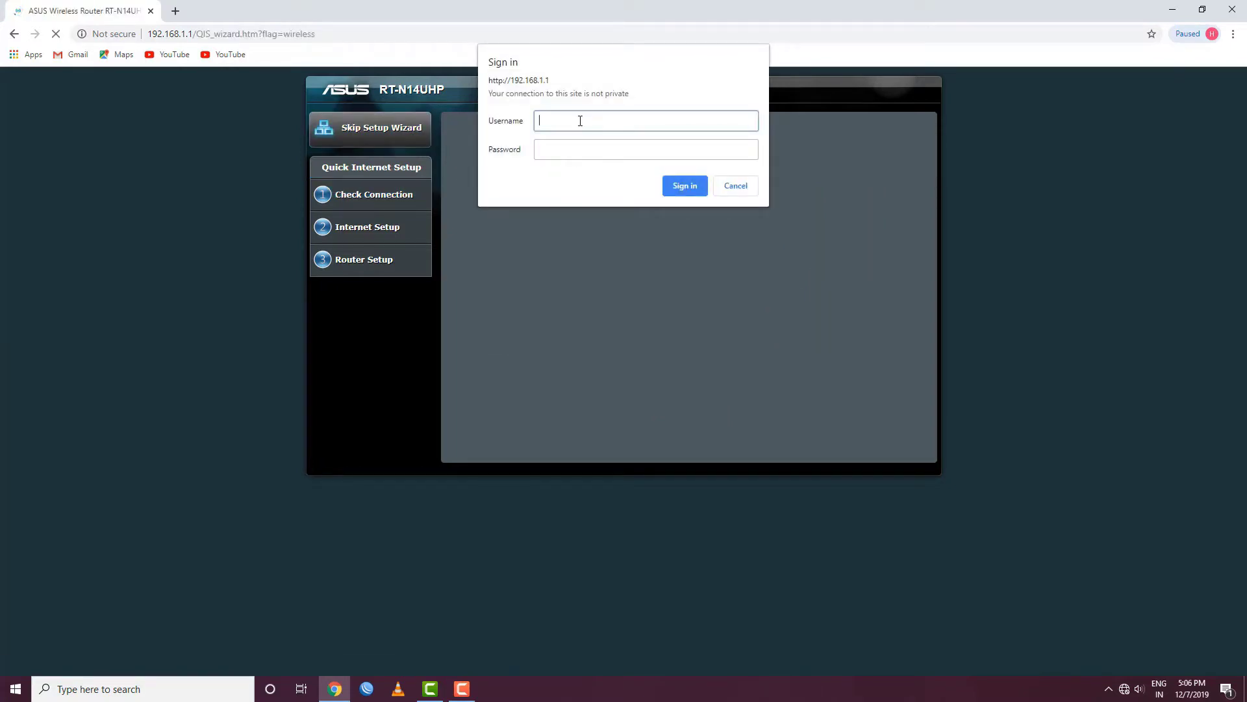
{"action": "type", "text": "admin"}
{"action": "left_click", "coordinate": [575, 153]}
{"action": "type", "text": "admi"}
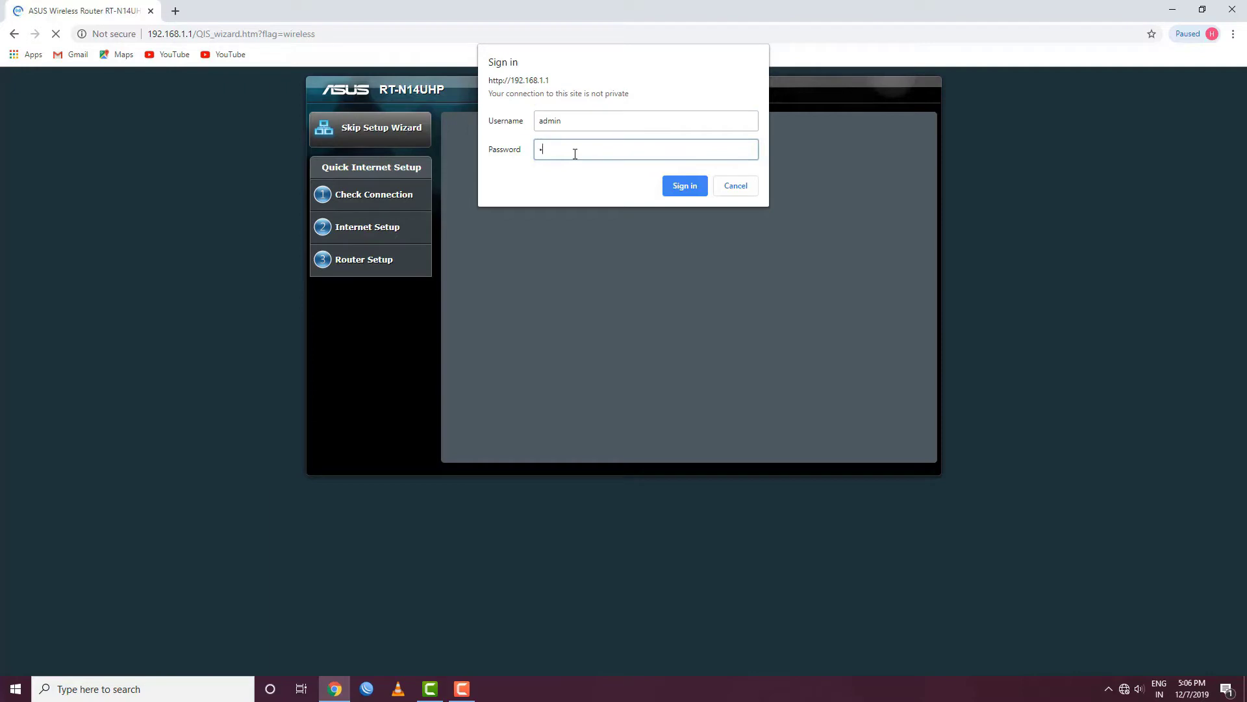
{"action": "type", "text": "n"}
{"action": "left_click", "coordinate": [690, 189]}
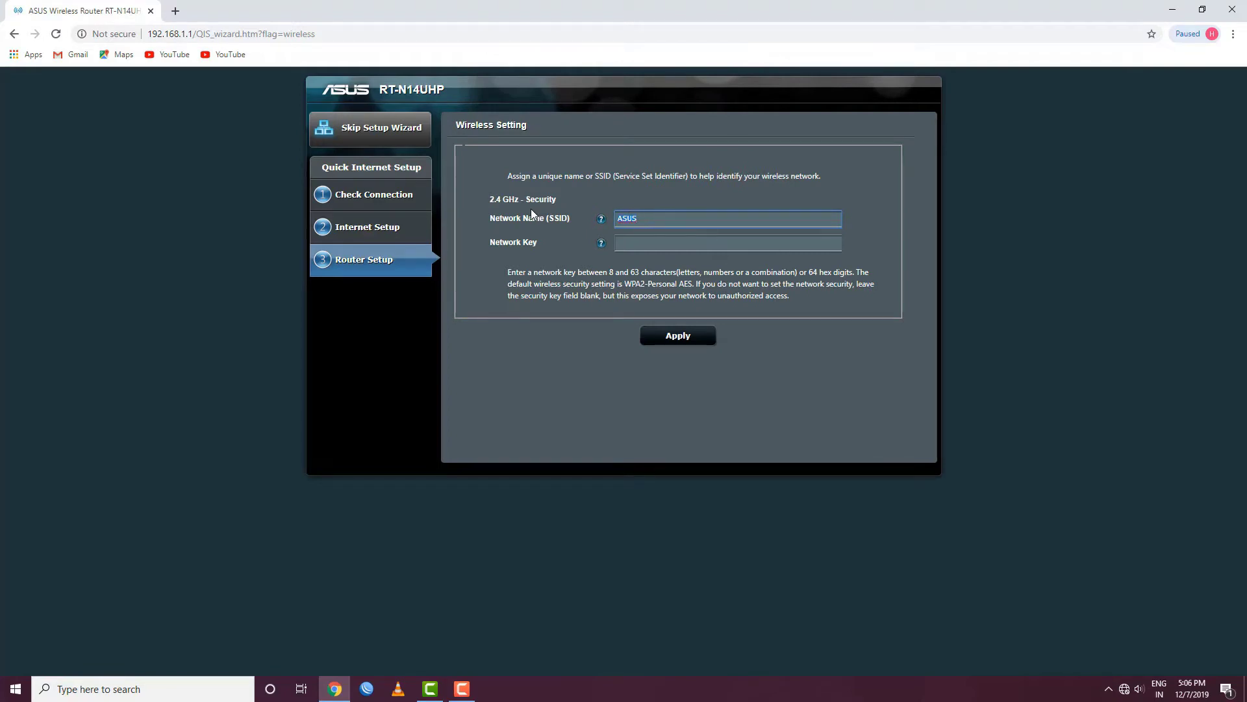
Rename the wireless network from ASUS to 'It concept', give it a network key, and apply
{"action": "key", "text": "BackSpace"}
{"action": "type", "text": "I"}
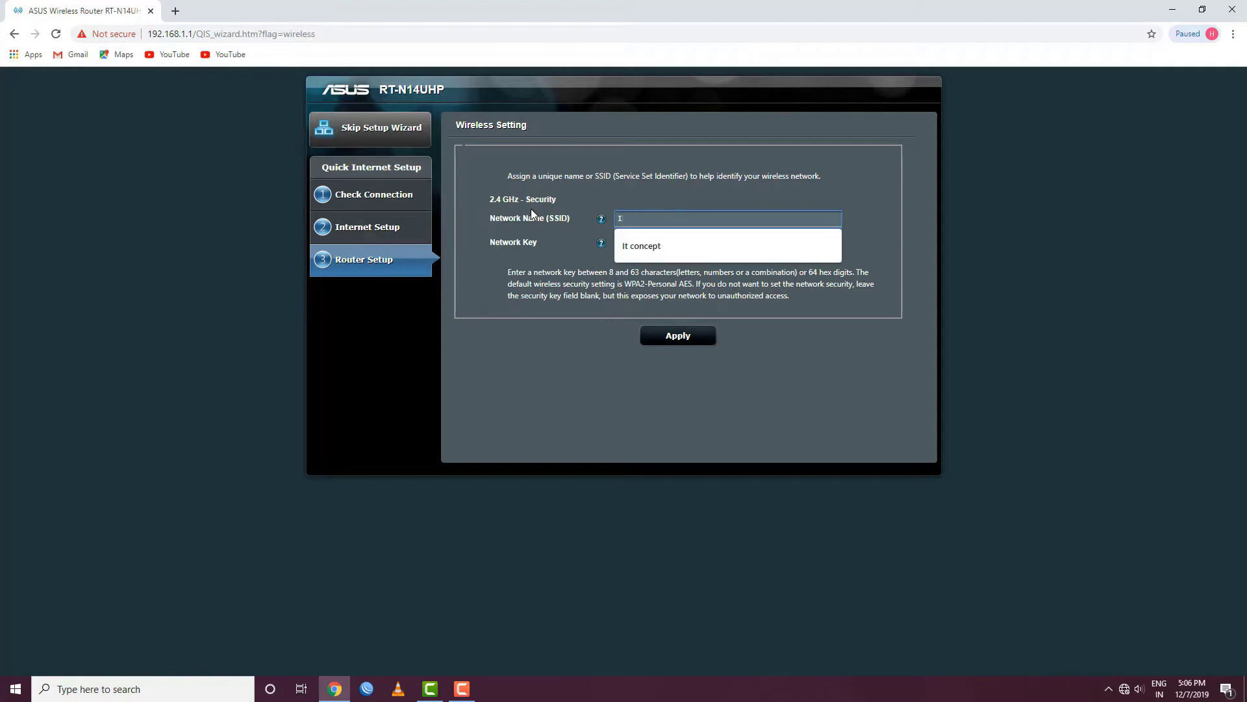
{"action": "type", "text": "t concept"}
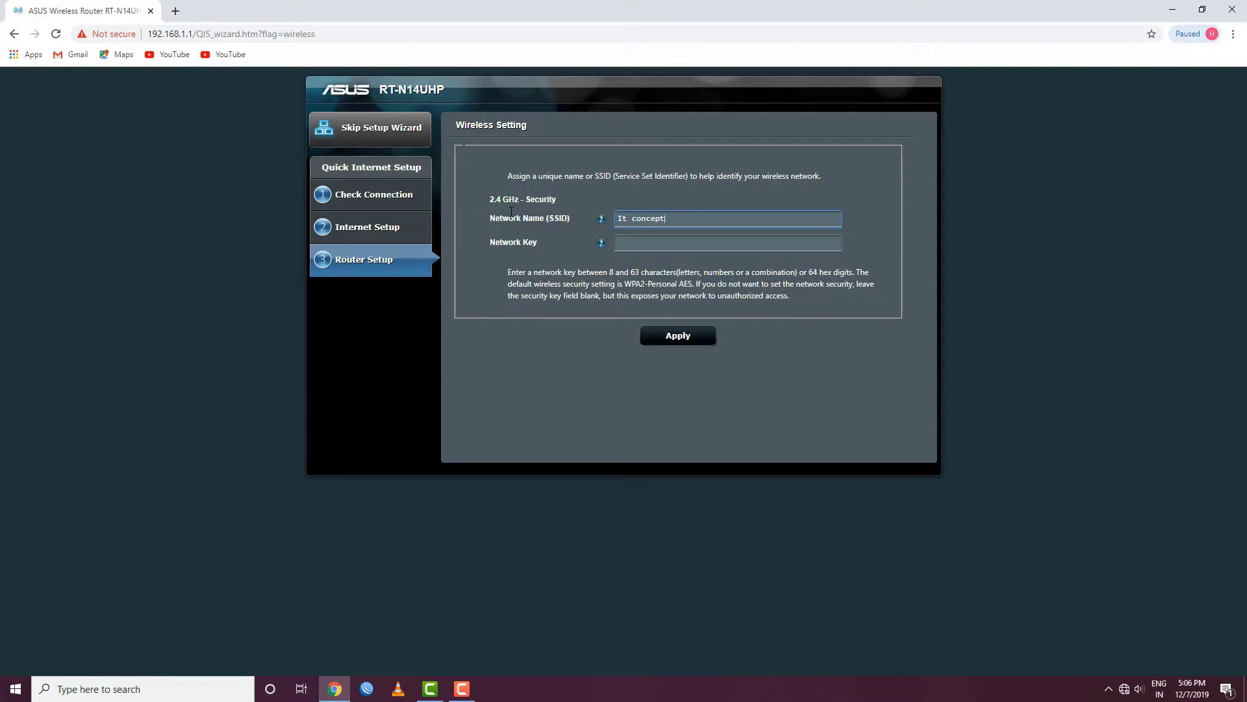
{"action": "left_click", "coordinate": [662, 240]}
{"action": "type", "text": "12345678"}
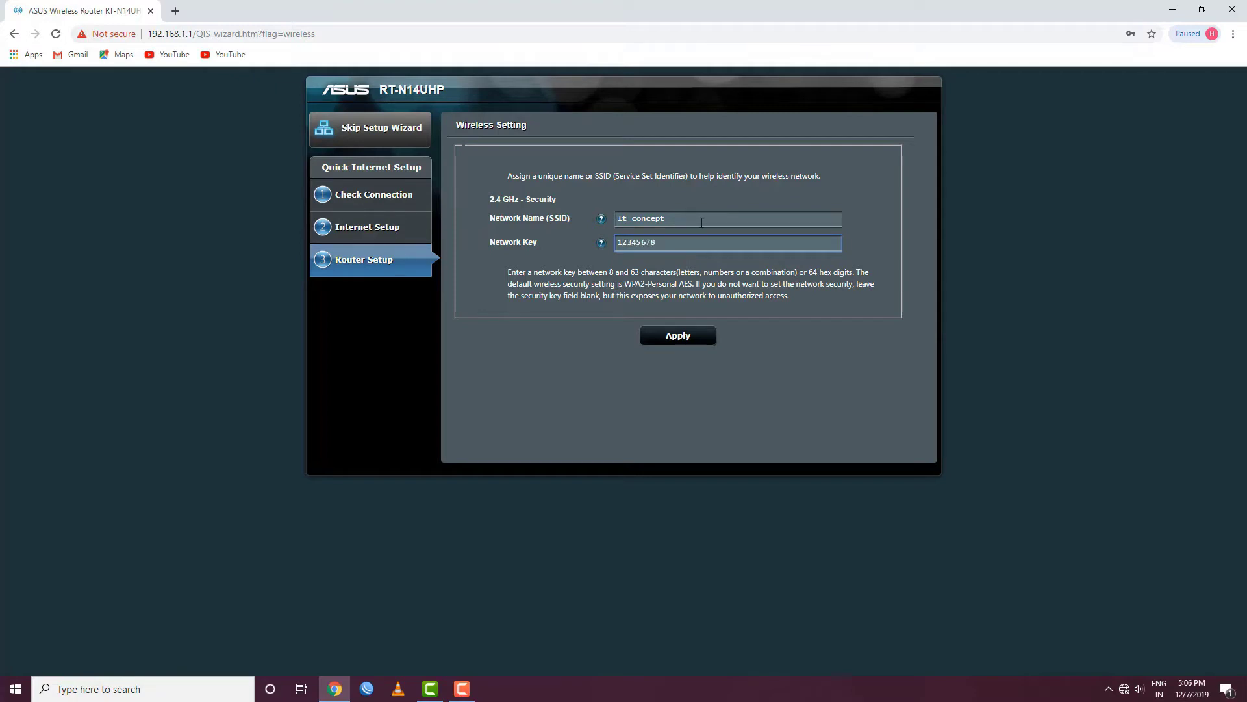
{"action": "left_click", "coordinate": [685, 343]}
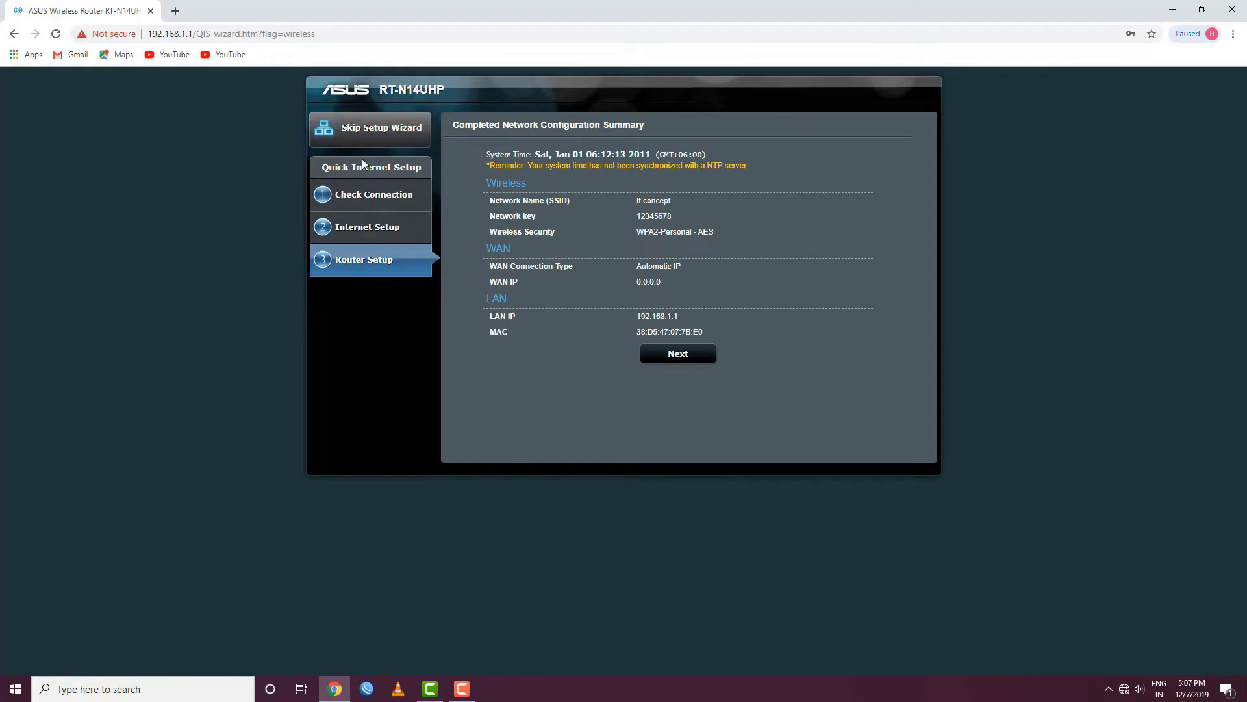
Close the summary, rerun Quick Internet Setup, and pick Static IP as the WAN connection type
{"action": "left_click", "coordinate": [688, 358]}
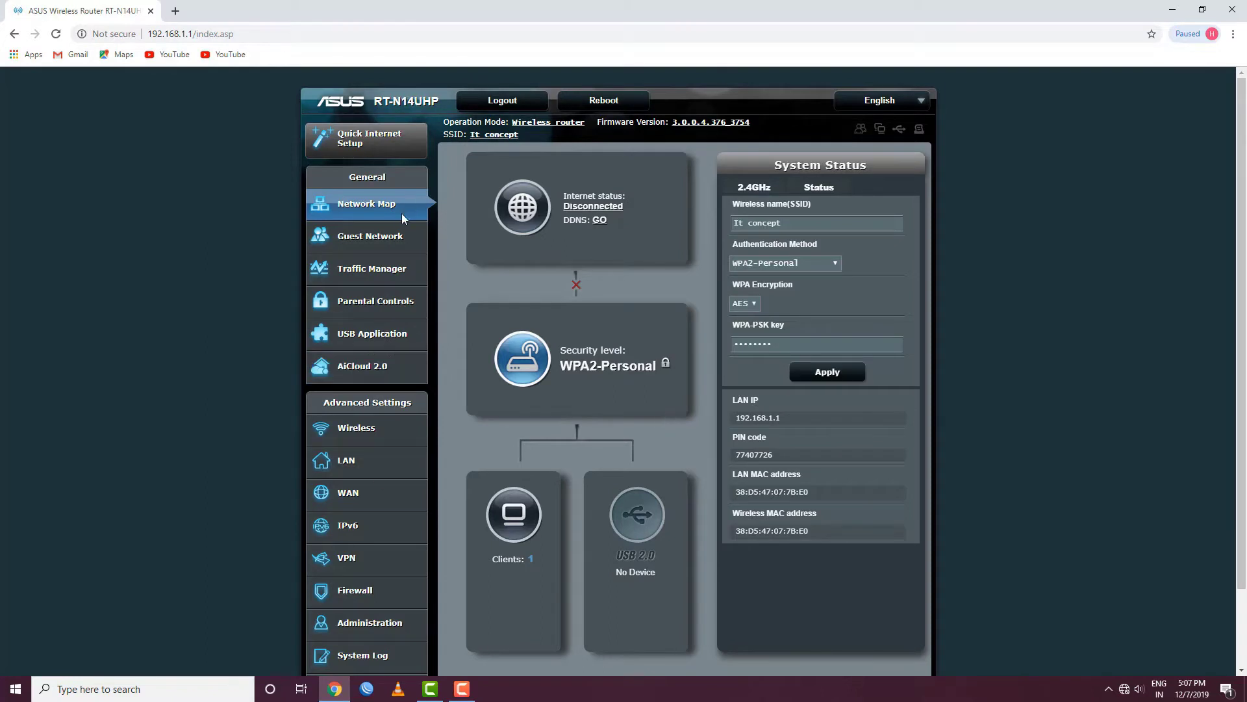
{"action": "left_click", "coordinate": [381, 152]}
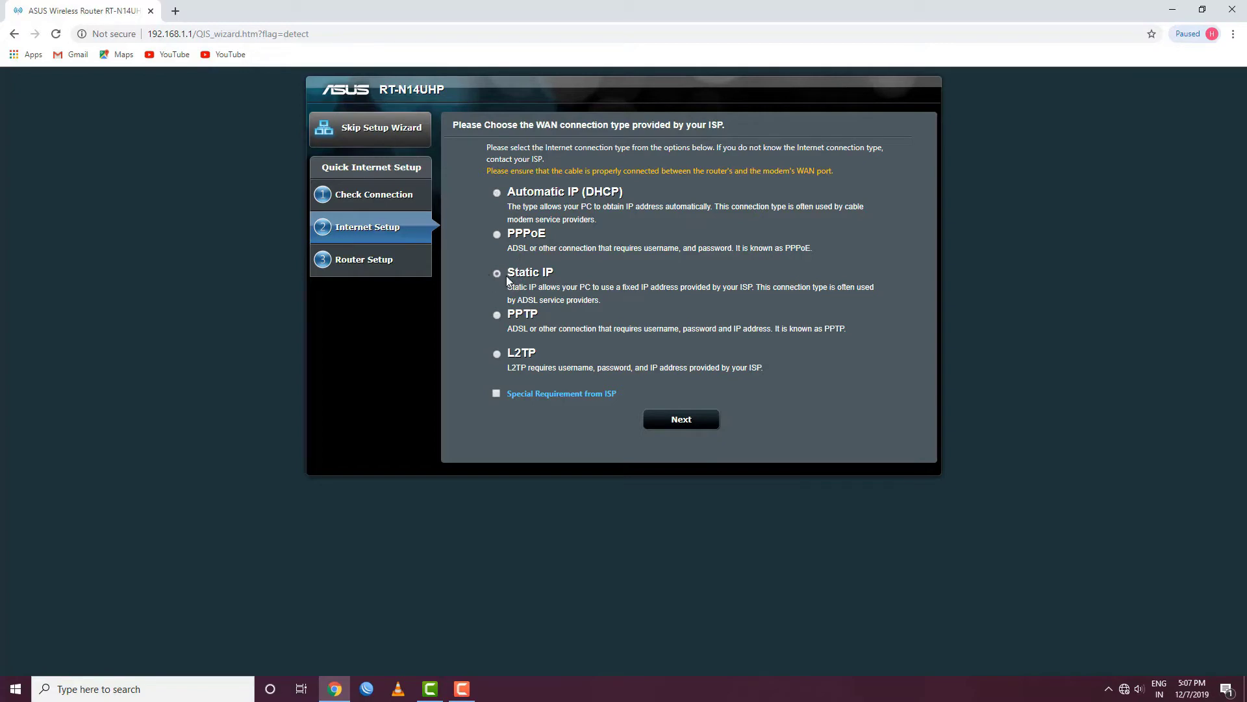
{"action": "left_click", "coordinate": [681, 417]}
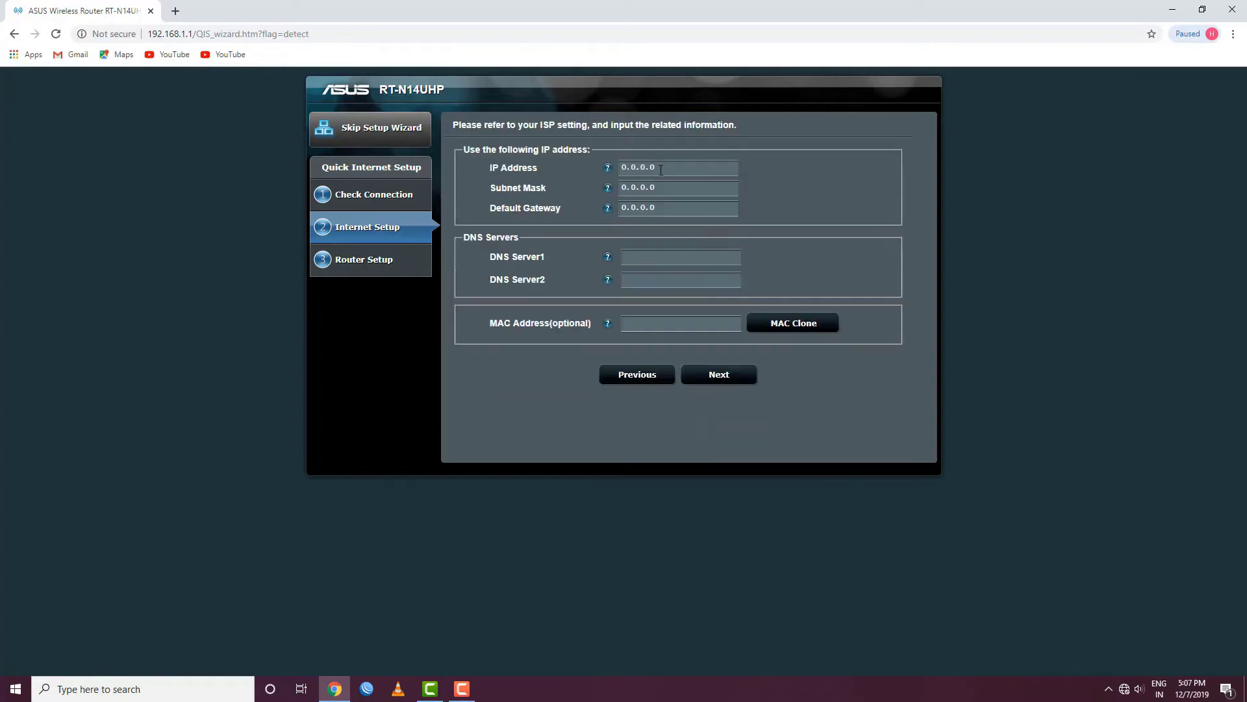
Enter WAN IP 172.16.26.17, mask 255.255.255.0, gateway 172.16.26.1, DNS 8.8.8.8 and 4.2.2.1, then submit
{"action": "double_click", "coordinate": [659, 169]}
{"action": "key", "text": "BackSpace"}
{"action": "type", "text": "172.16.26.17"}
{"action": "key", "text": "BackSpace"}
{"action": "type", "text": "255.255.255"}
{"action": "key", "text": "BackSpace"}
{"action": "type", "text": "172"}
{"action": "type", "text": ".16.26"}
{"action": "type", "text": "8"}
{"action": "type", "text": ".8.8.8"}
{"action": "left_click", "coordinate": [718, 374]}
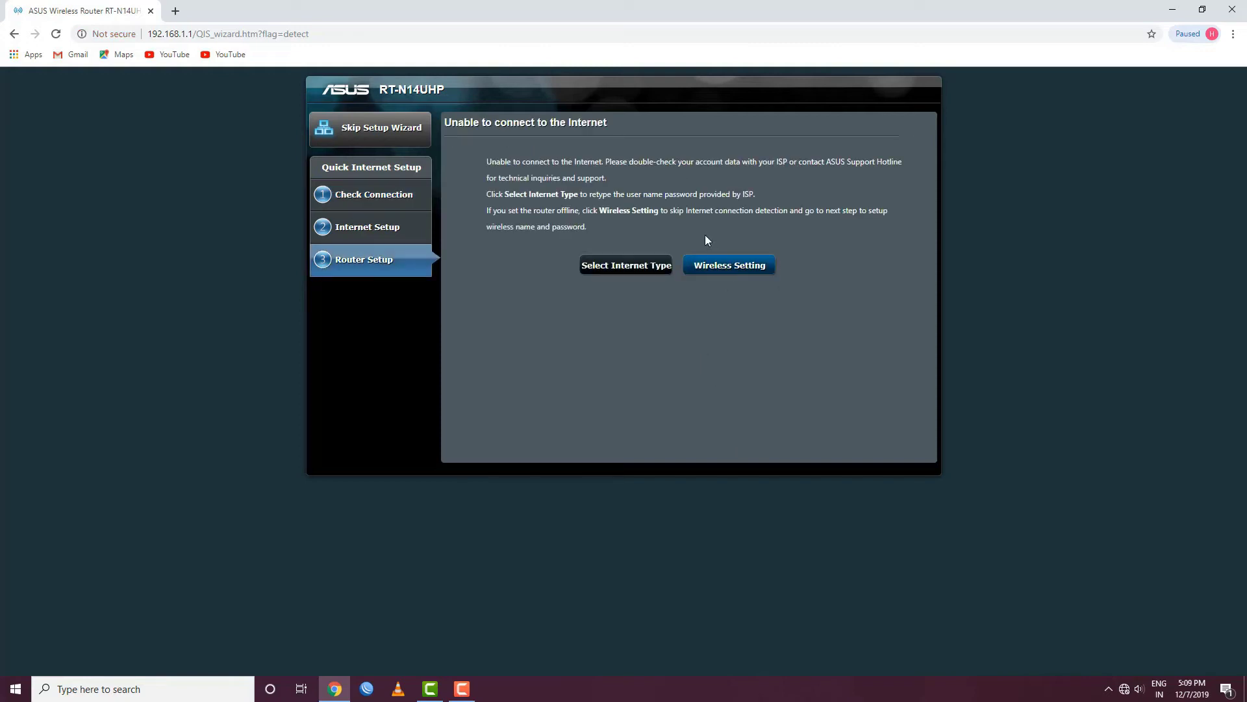
Bypass the failed internet check, keep the previous wireless security, and finish the wizard with Static IP
{"action": "left_click", "coordinate": [726, 271]}
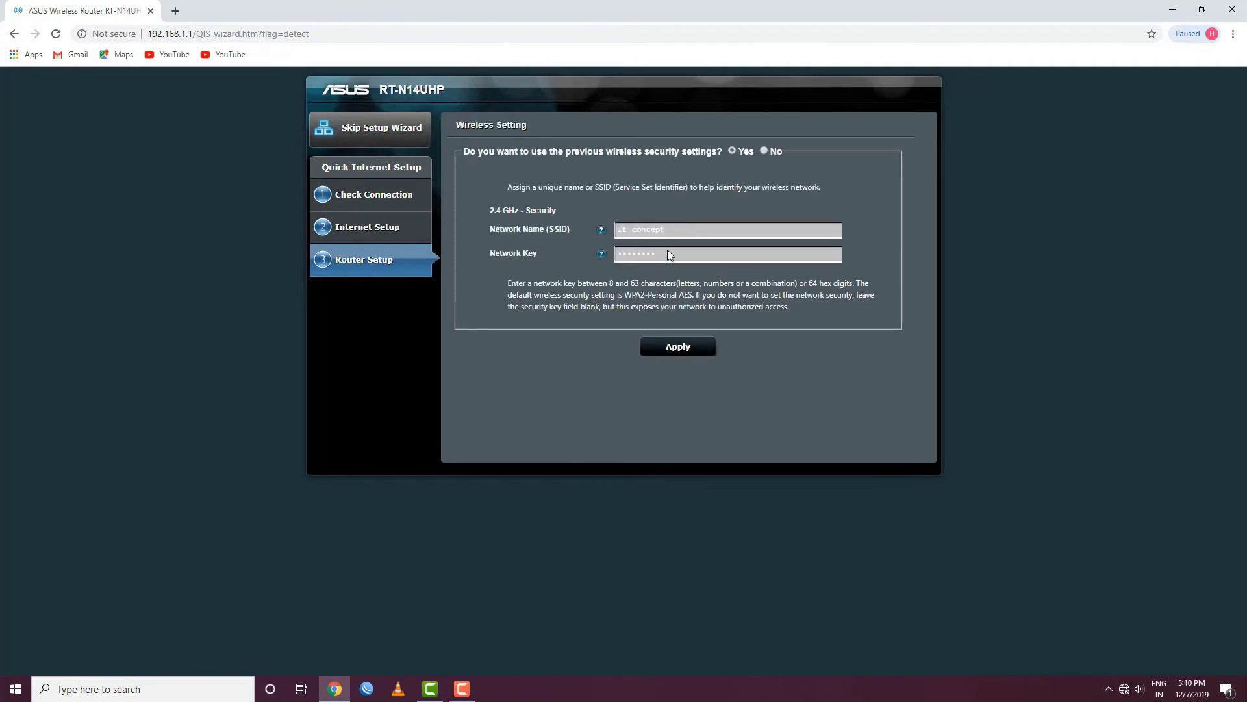
{"action": "left_click", "coordinate": [679, 351]}
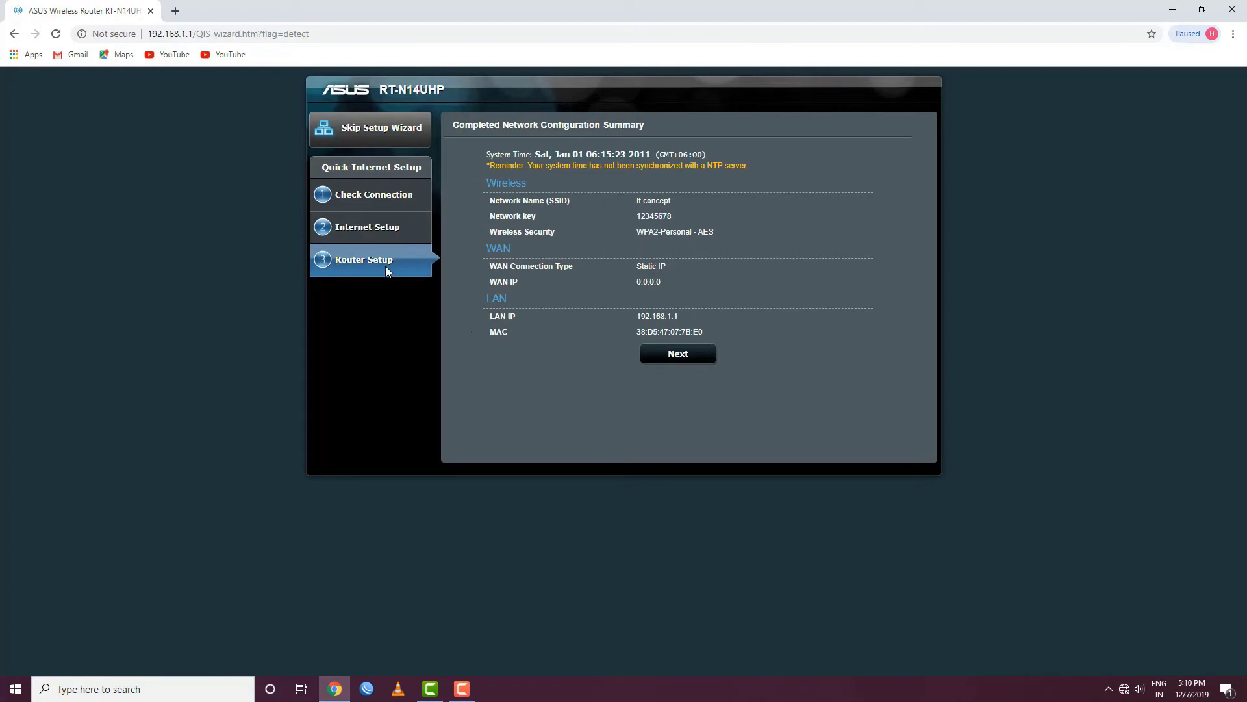
{"action": "left_click", "coordinate": [678, 362]}
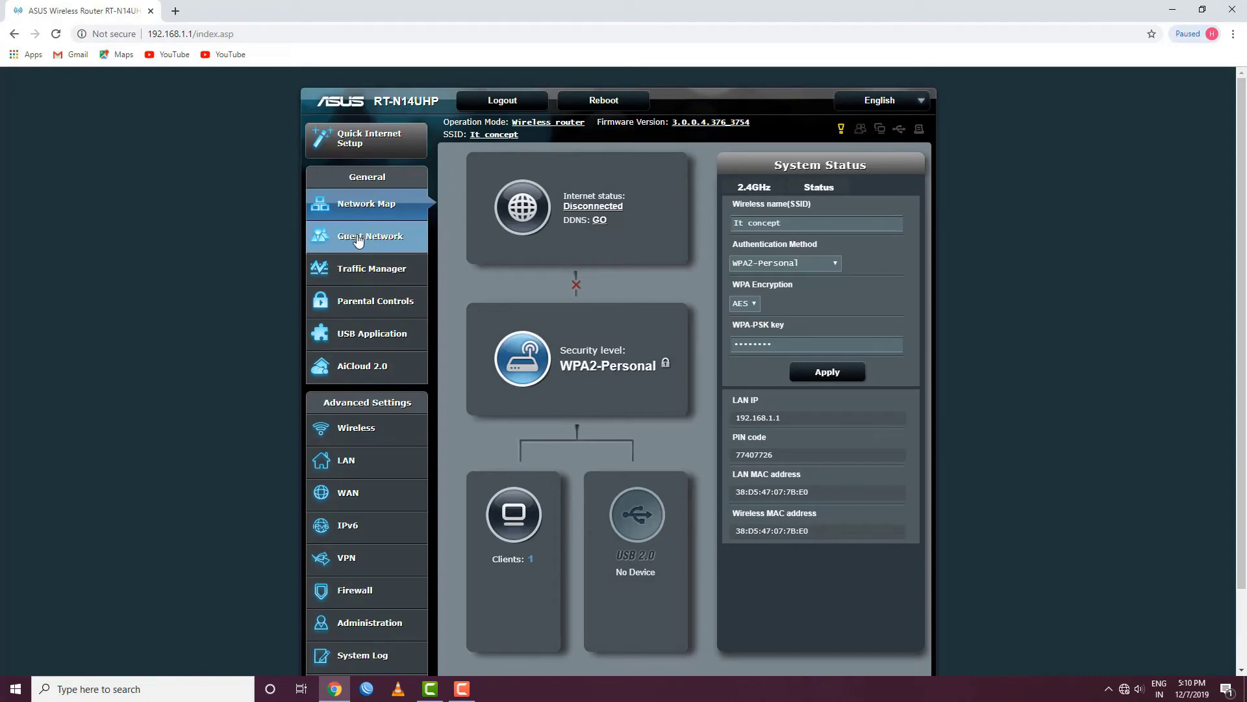
Browse Parental Controls and USB Application, ending on Wireless - General with SSID It concept and WPA2-Personal AES
{"action": "left_click", "coordinate": [381, 308]}
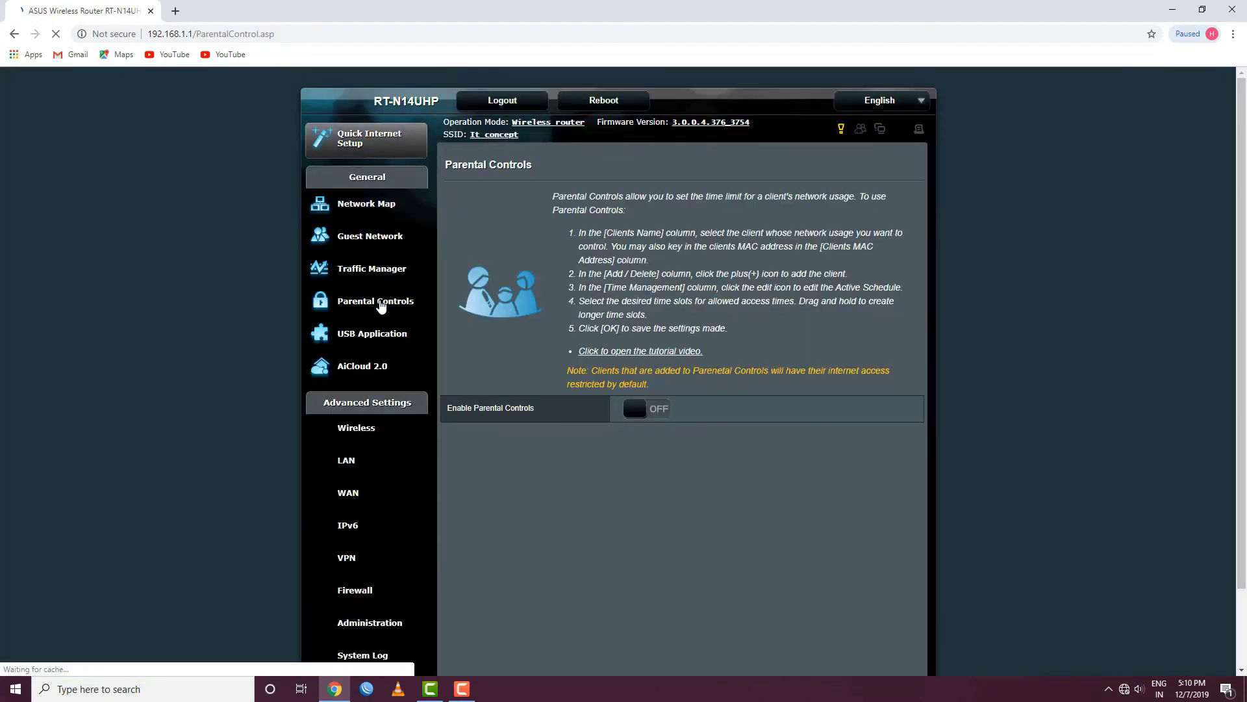
{"action": "scroll", "coordinate": [638, 559], "scroll_direction": "down", "scroll_amount": 2}
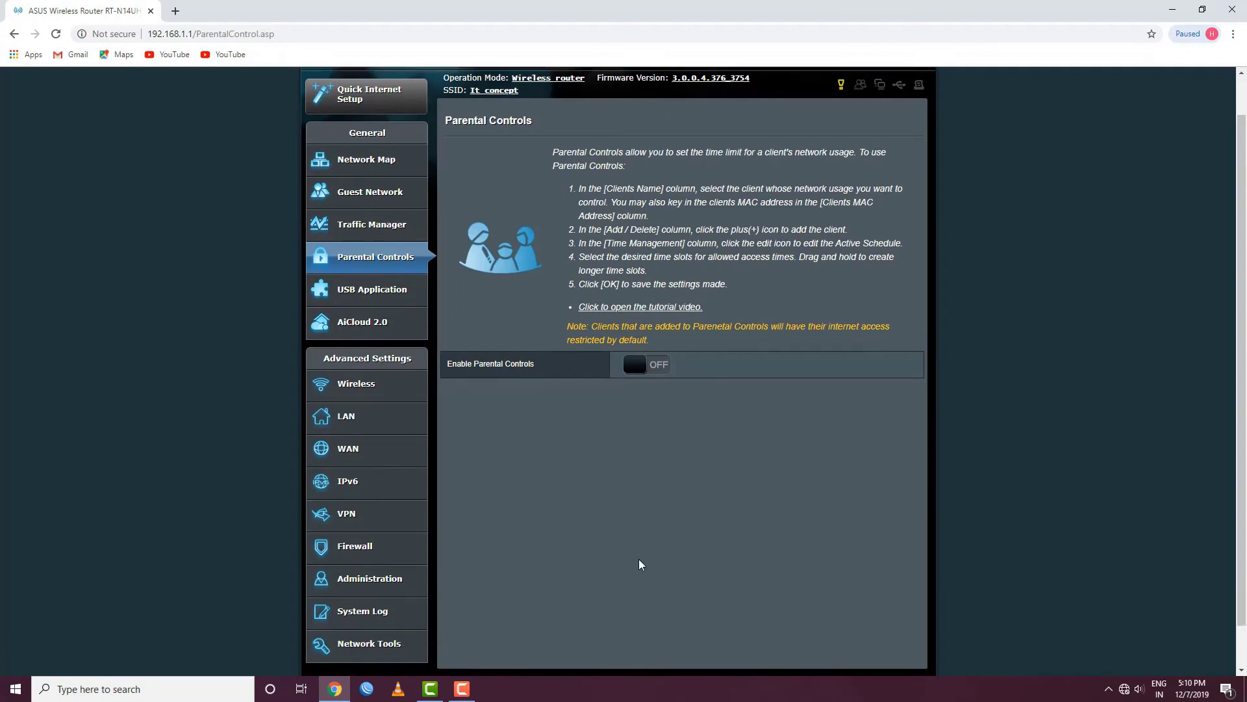
{"action": "scroll", "coordinate": [630, 550], "scroll_direction": "up", "scroll_amount": 2}
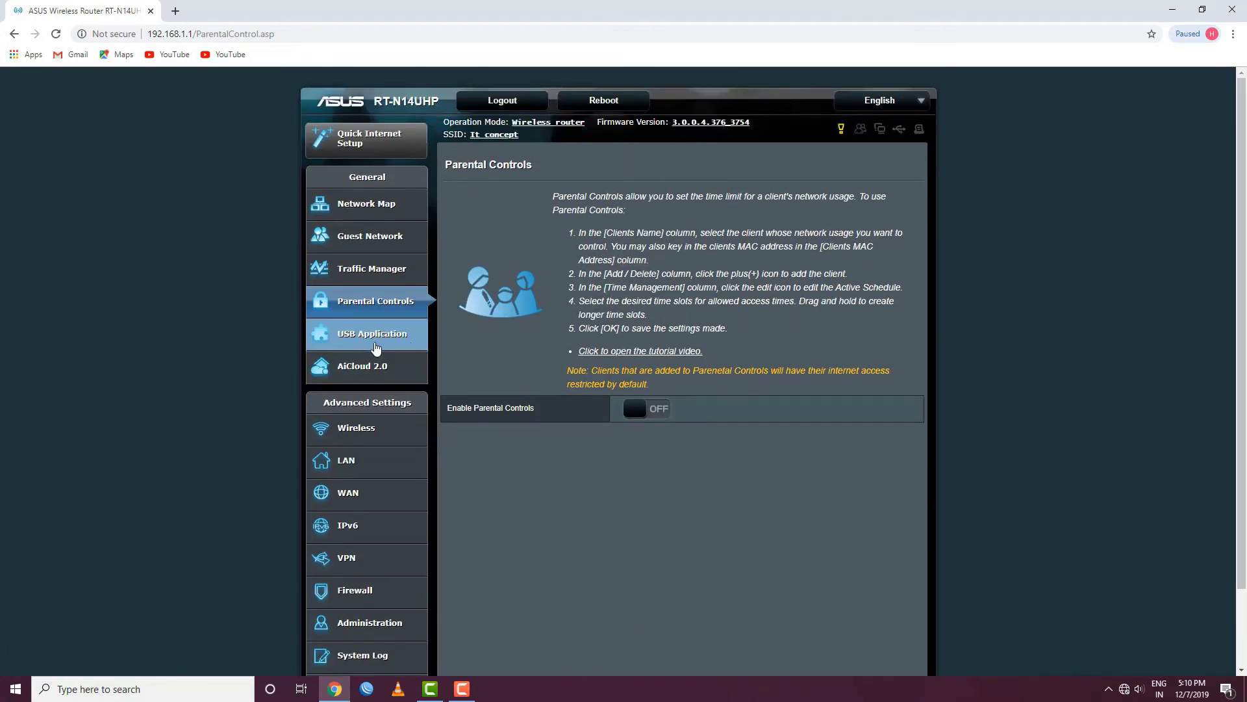
{"action": "left_click", "coordinate": [388, 341]}
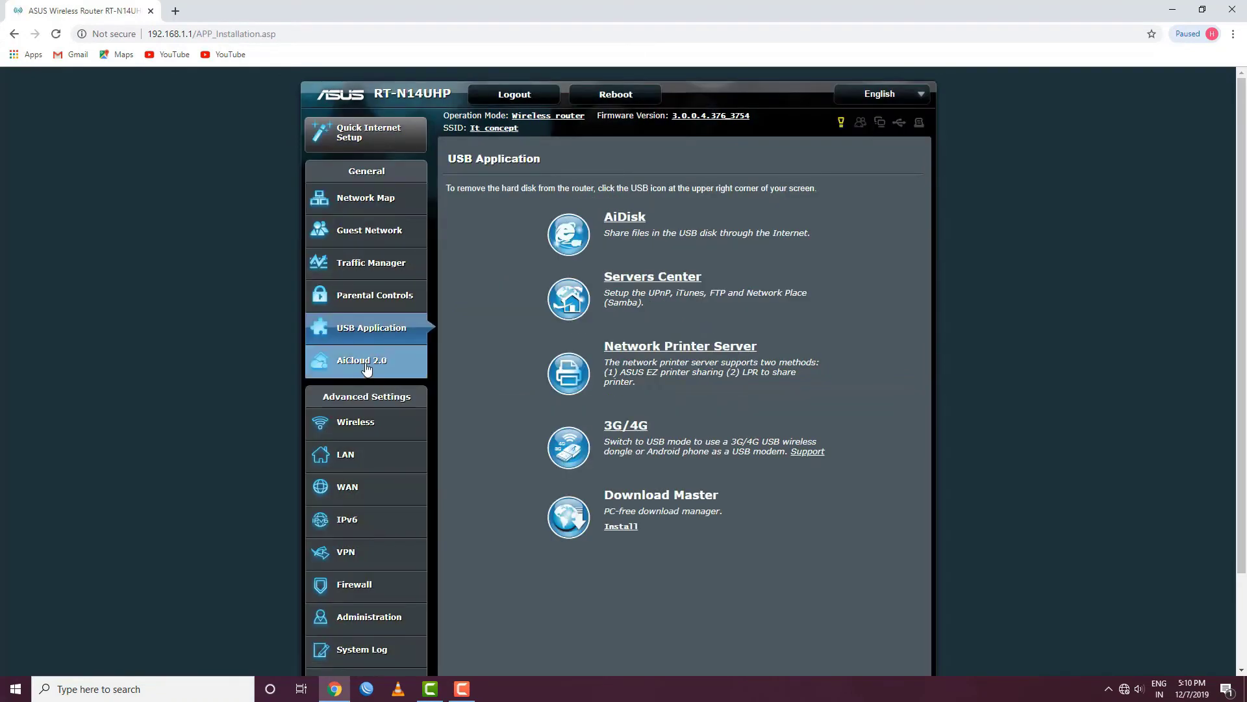
{"action": "left_click", "coordinate": [365, 429]}
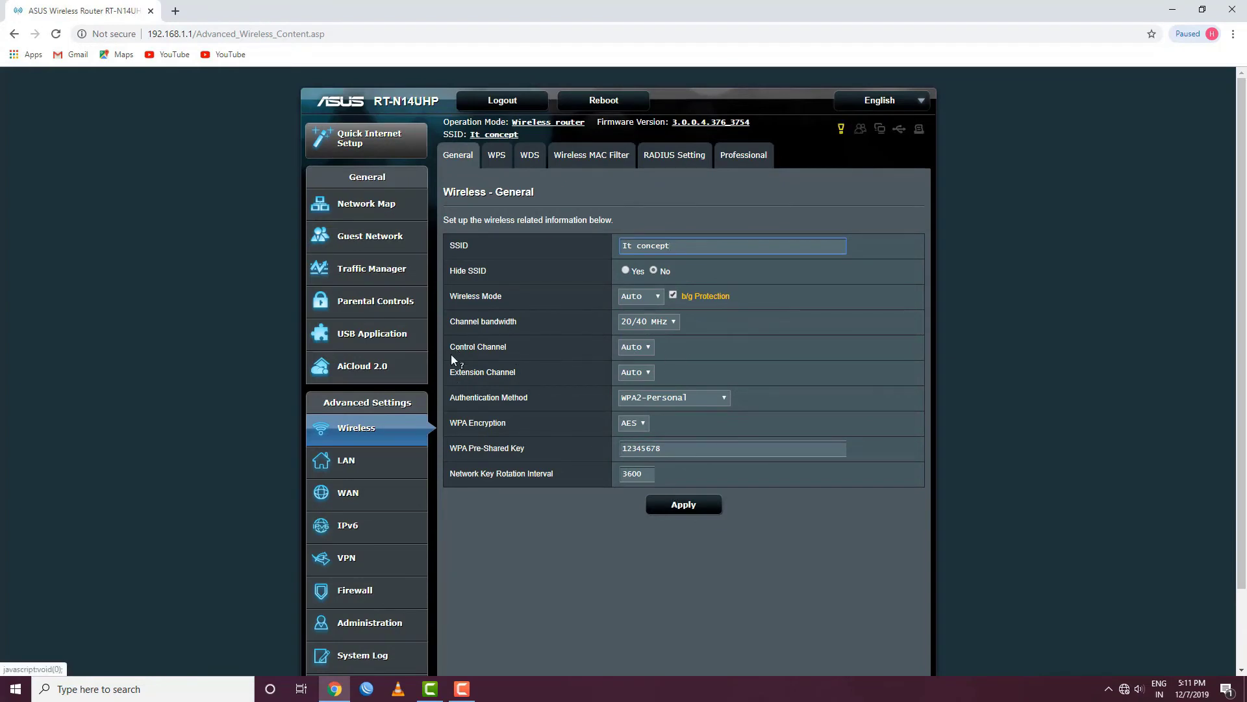
Review the LAN settings and the WAN page's static IP 172.16.26.17, then view Administration - Operation Mode
{"action": "left_click", "coordinate": [357, 469]}
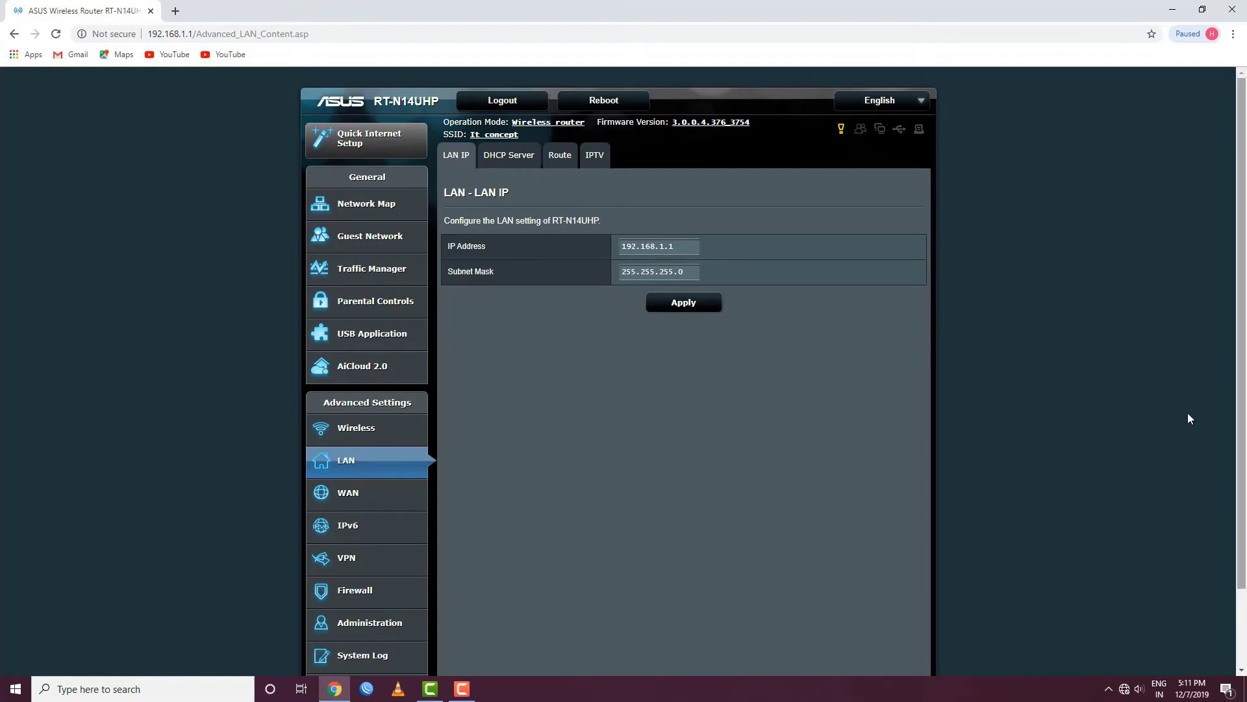
{"action": "left_click", "coordinate": [346, 495]}
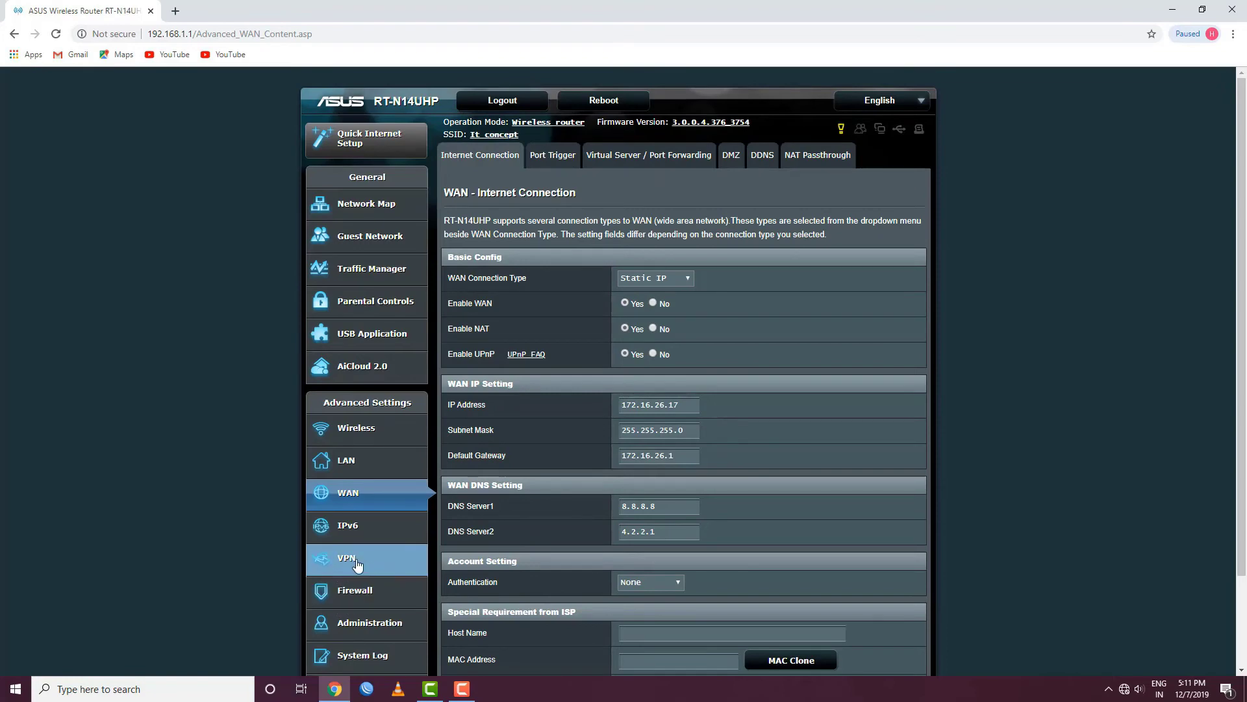
{"action": "left_click", "coordinate": [388, 628]}
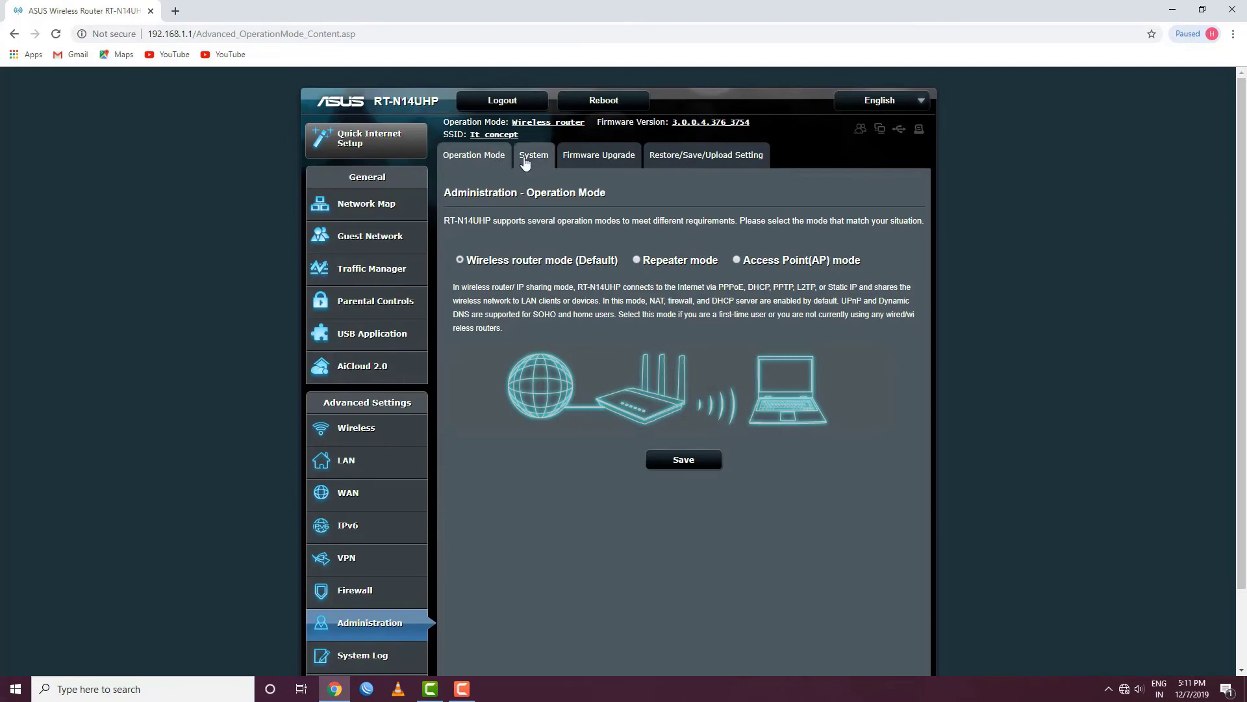
Look over the Firmware Upgrade and Network Tools pages
{"action": "left_click", "coordinate": [597, 155]}
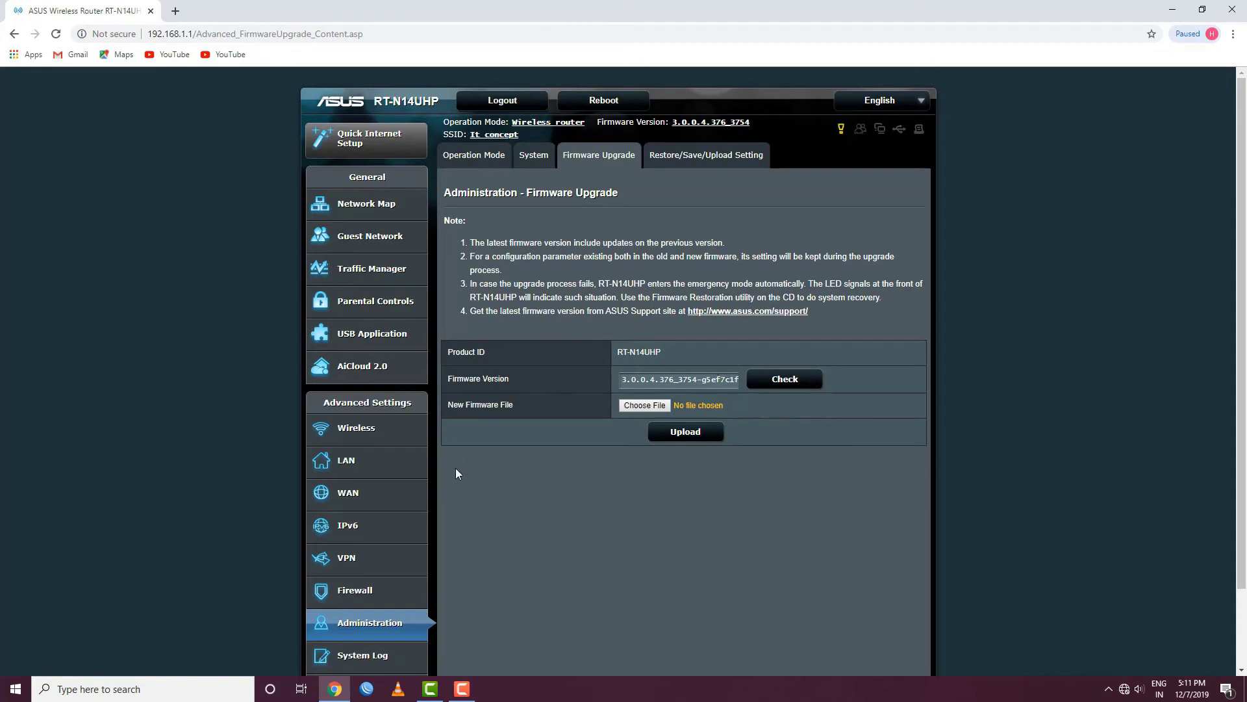
{"action": "scroll", "coordinate": [391, 622], "scroll_direction": "down", "scroll_amount": 1}
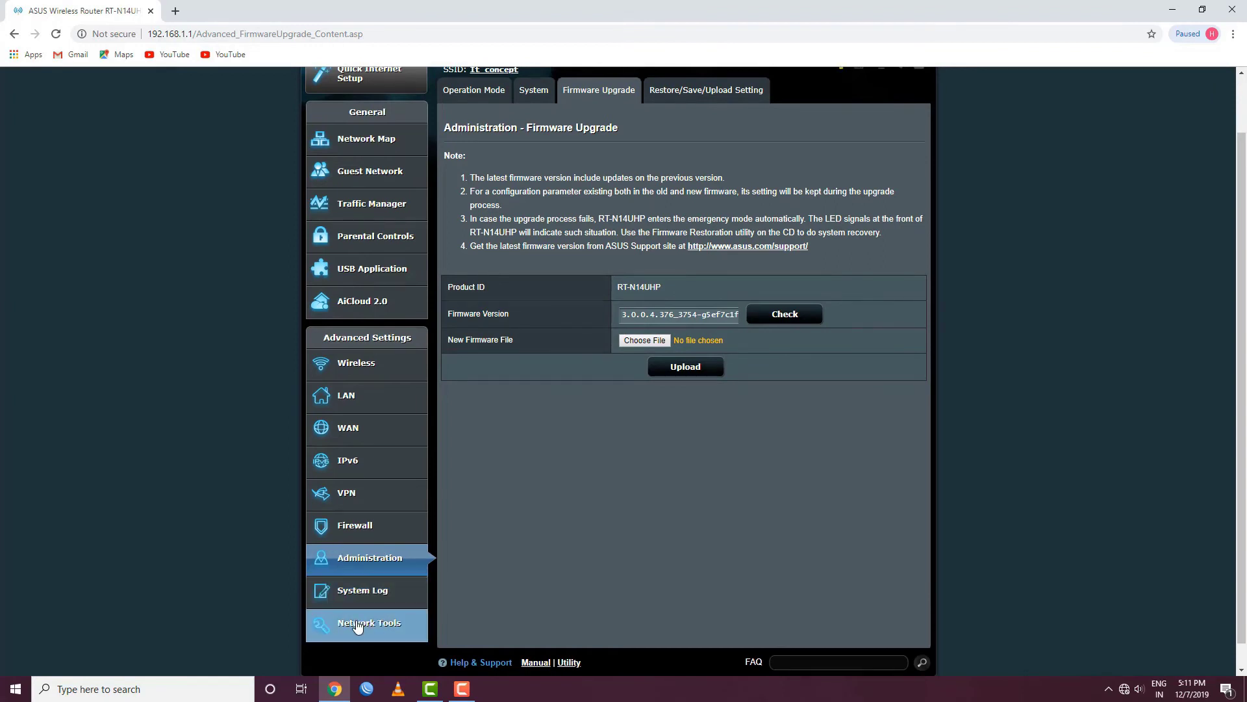
{"action": "left_click", "coordinate": [357, 625]}
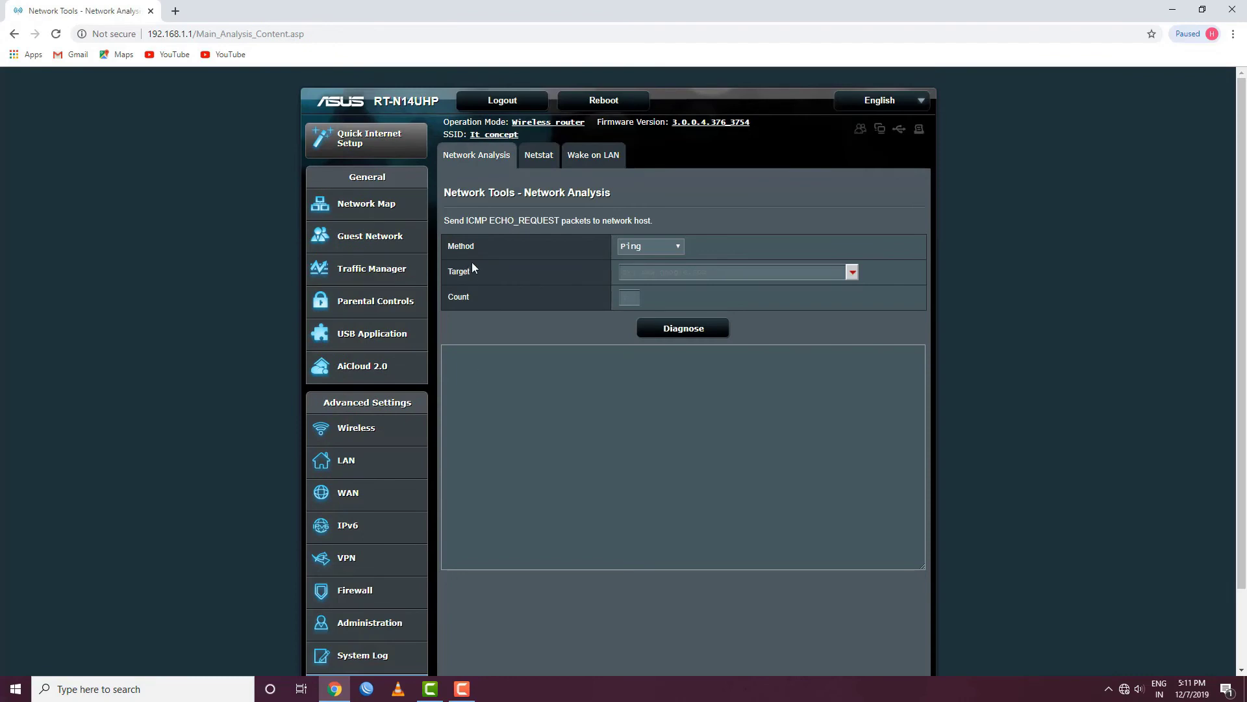
Back in Operation Mode, save the current mode, then select and save Access Point (AP) mode
{"action": "left_click", "coordinate": [363, 627]}
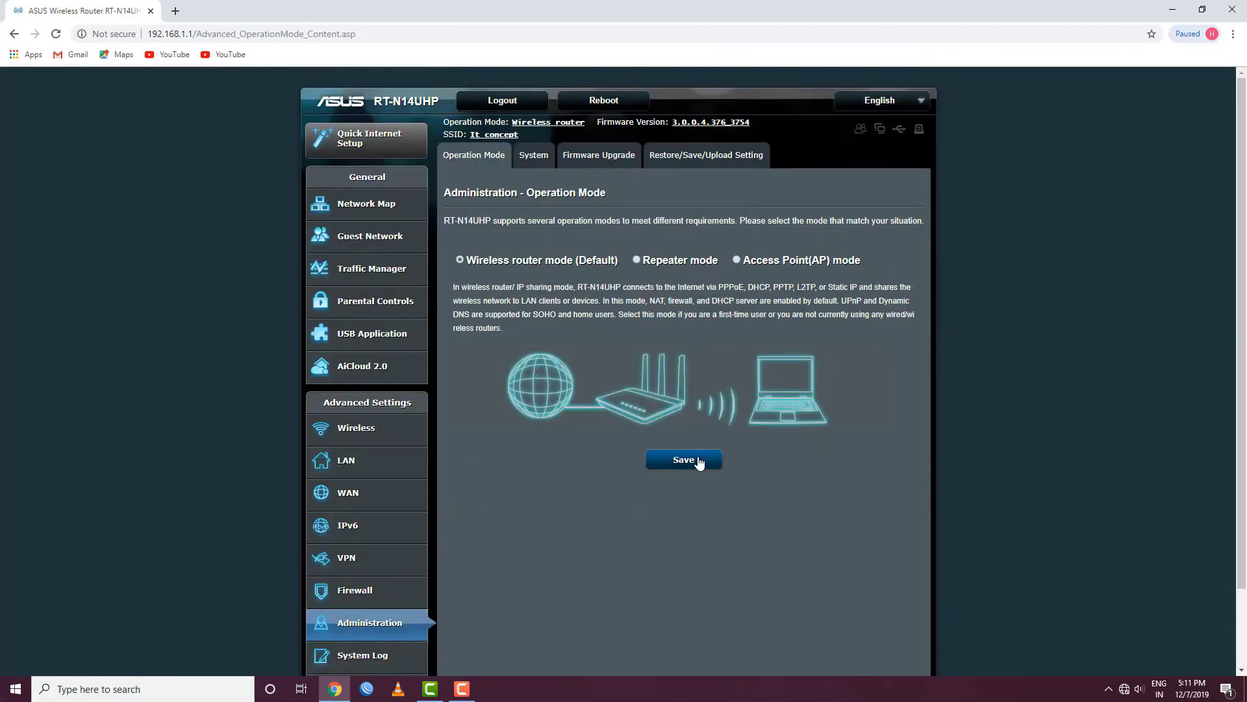
{"action": "left_click", "coordinate": [700, 463]}
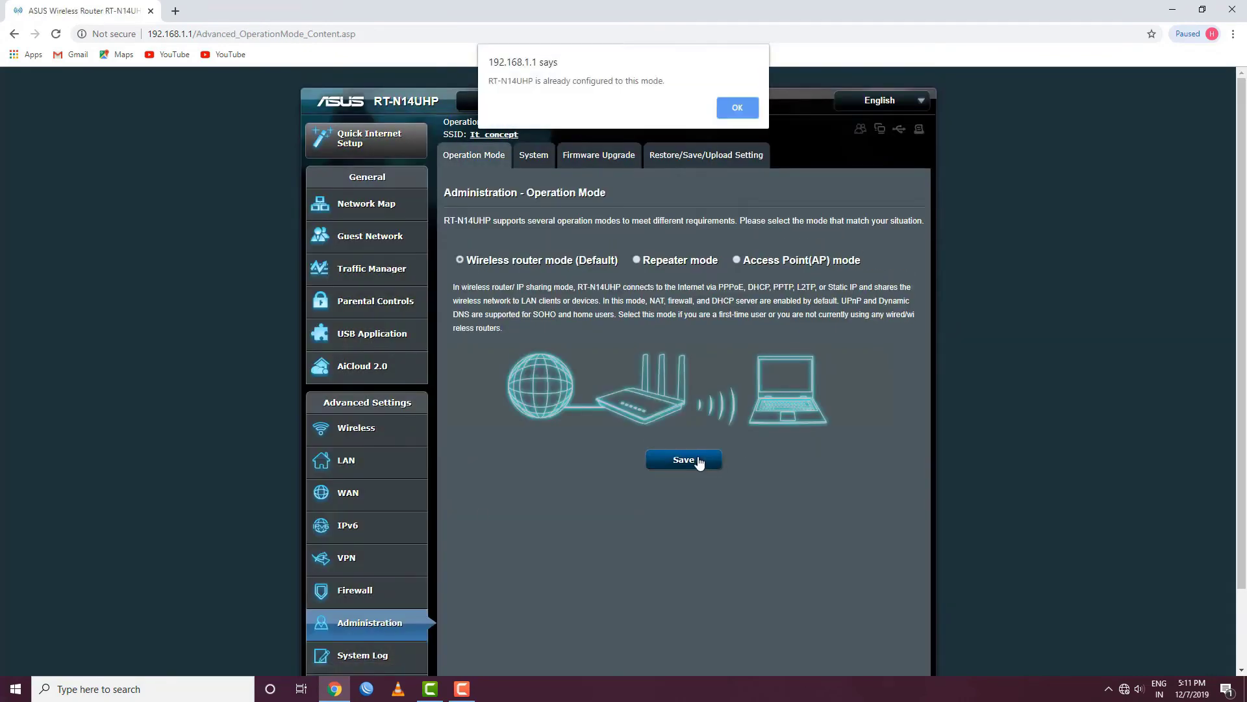
{"action": "left_click", "coordinate": [739, 108]}
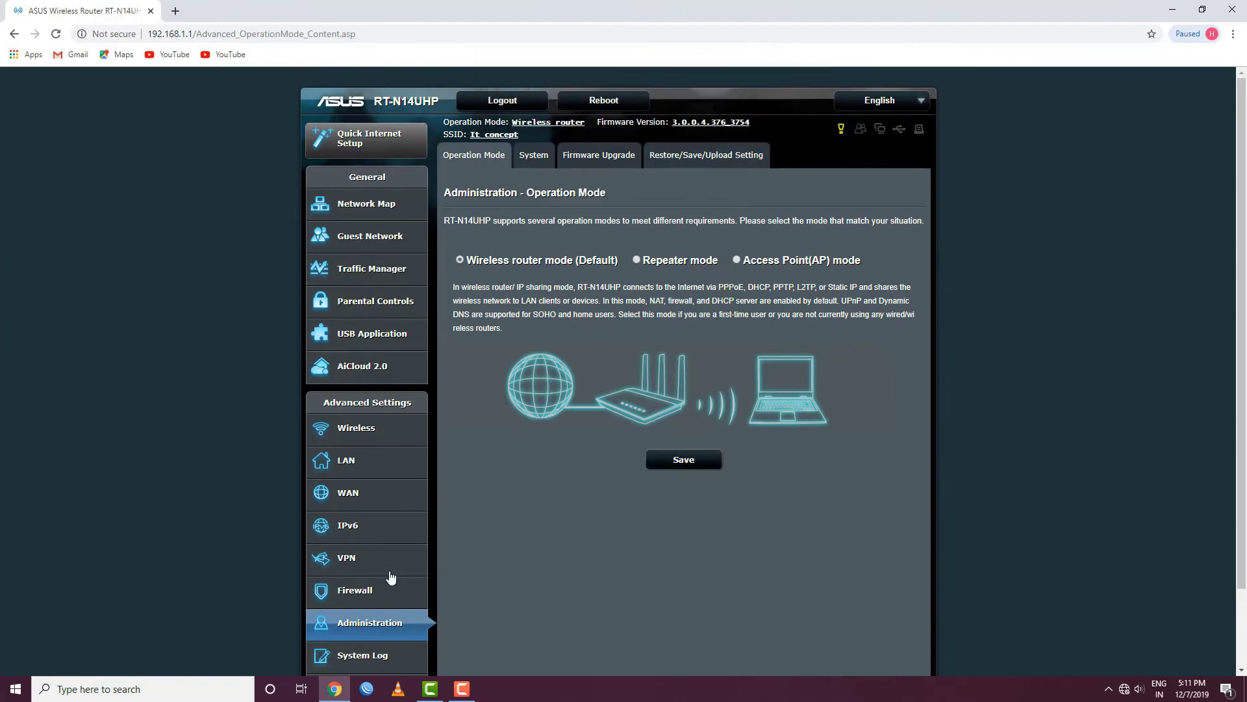
{"action": "left_click", "coordinate": [737, 259]}
{"action": "left_click", "coordinate": [685, 465]}
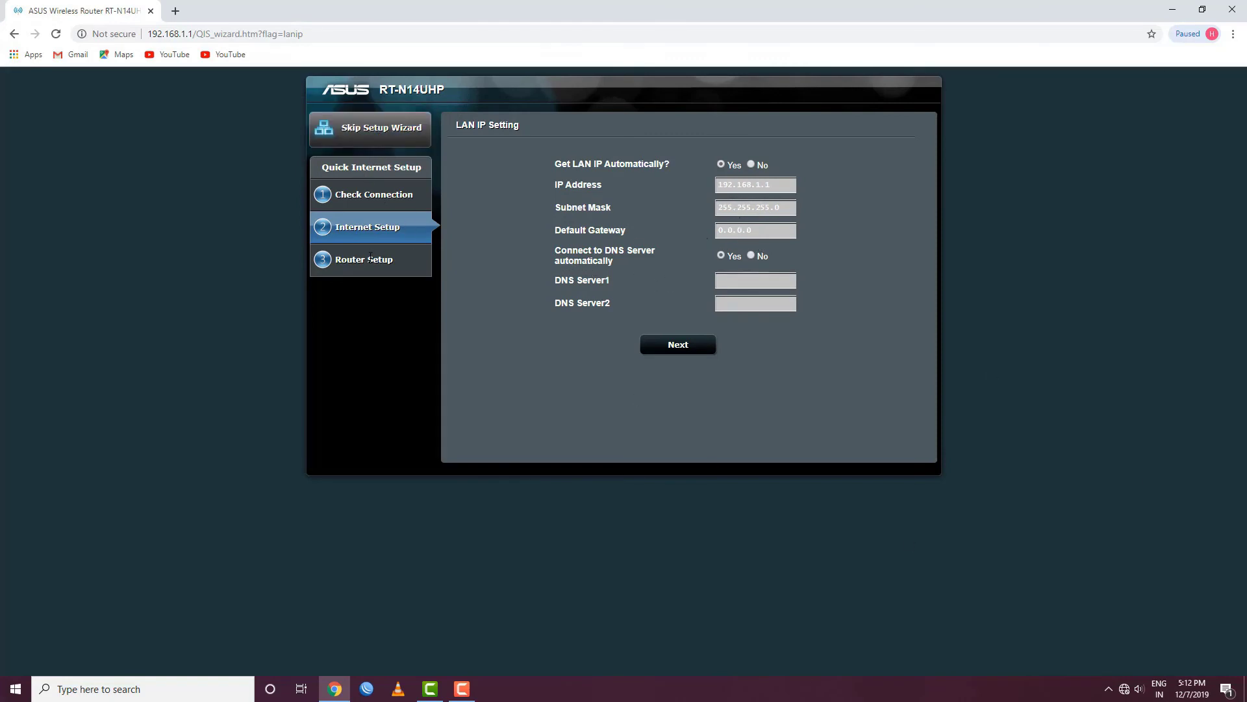
Advance past LAN IP Setting, then skip the wizard back to the Network Map overview
{"action": "left_click", "coordinate": [667, 344]}
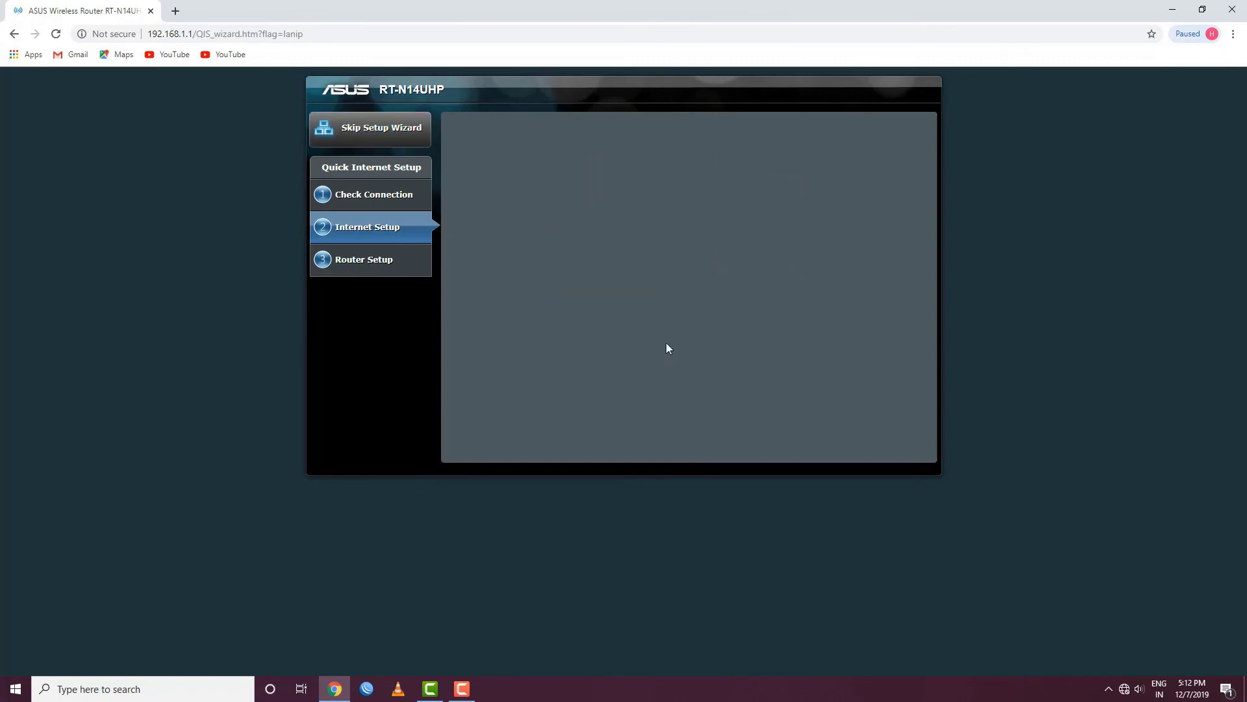
{"action": "left_click", "coordinate": [367, 135]}
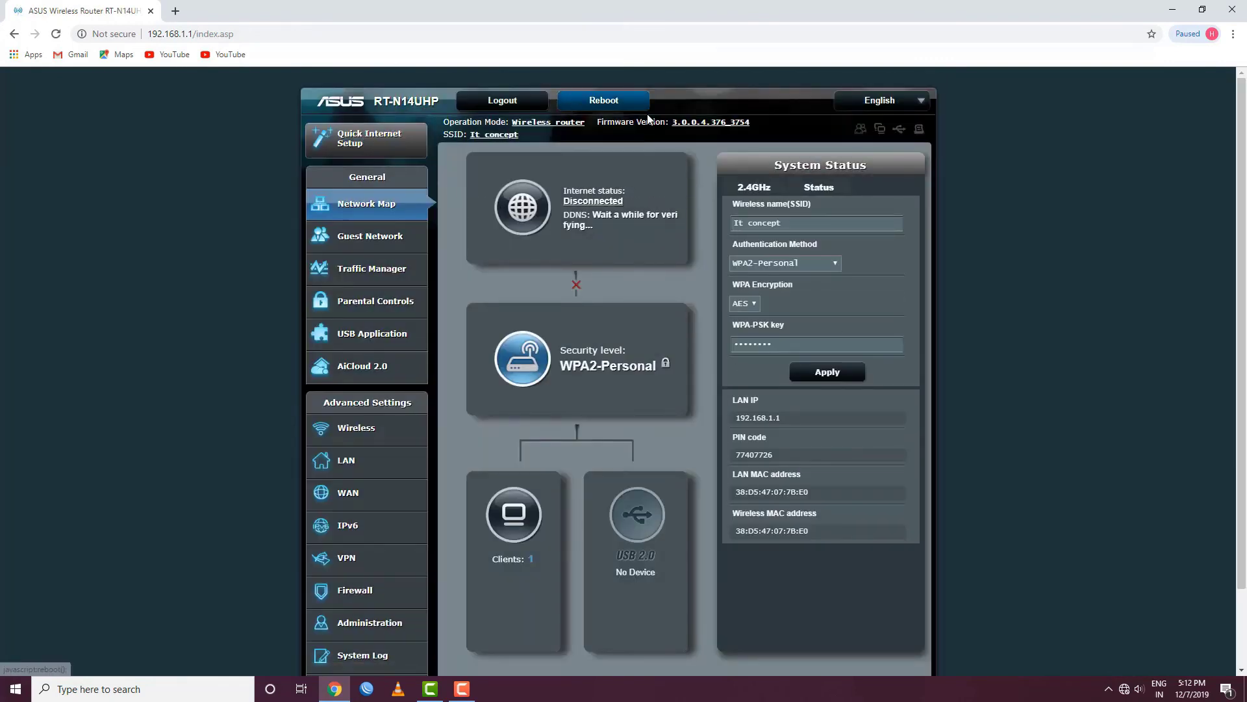
Reboot the router, then play the first YouTube Mix to confirm internet access
{"action": "left_click", "coordinate": [602, 103]}
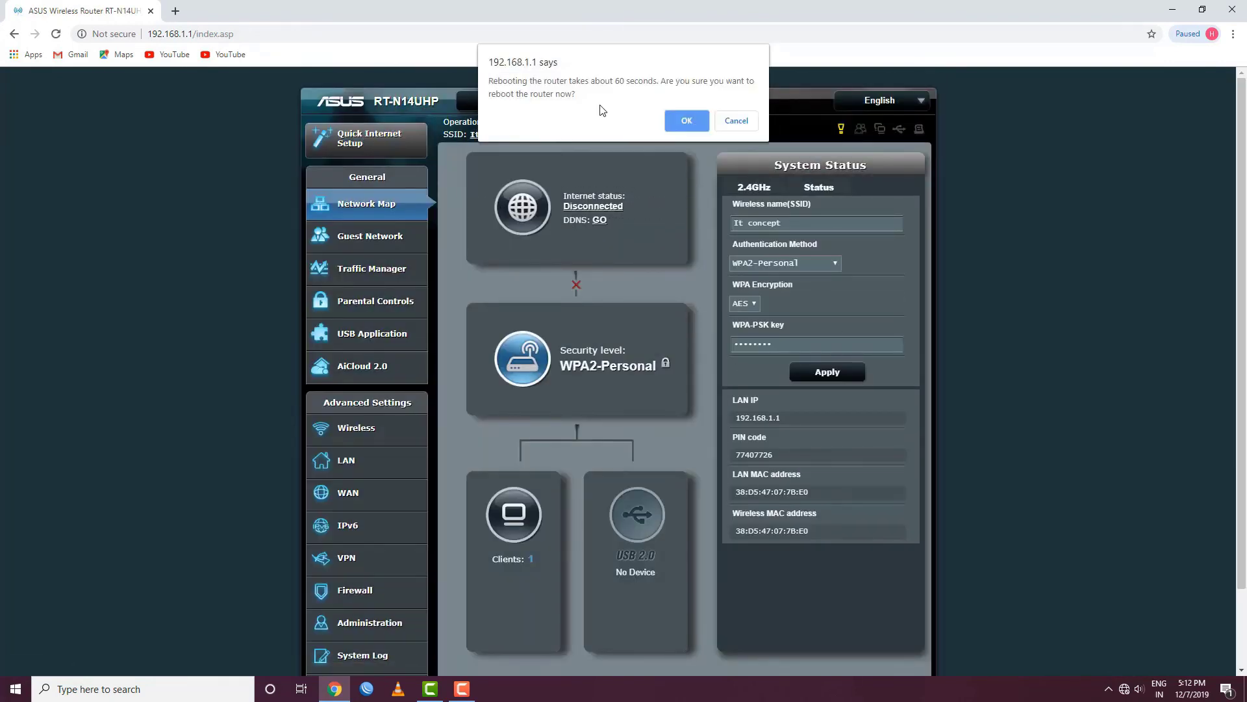
{"action": "left_click", "coordinate": [686, 121]}
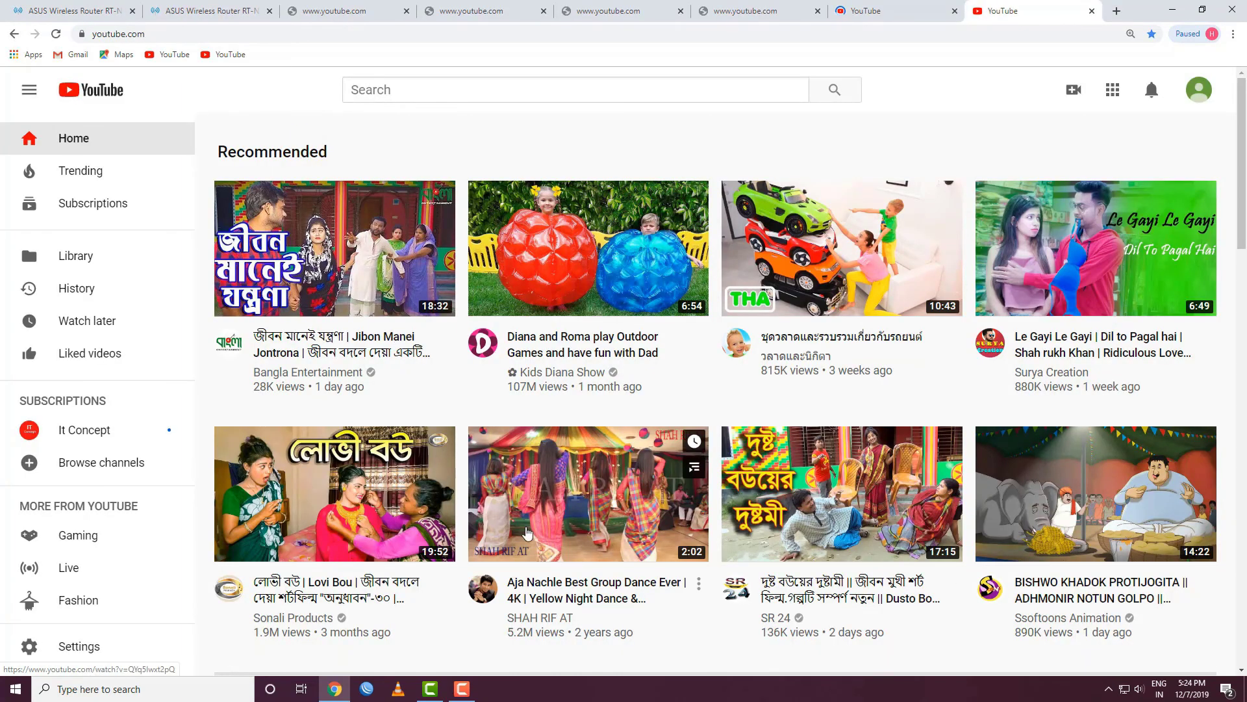
{"action": "scroll", "coordinate": [629, 499], "scroll_direction": "down", "scroll_amount": 4}
{"action": "scroll", "coordinate": [623, 499], "scroll_direction": "down", "scroll_amount": 3}
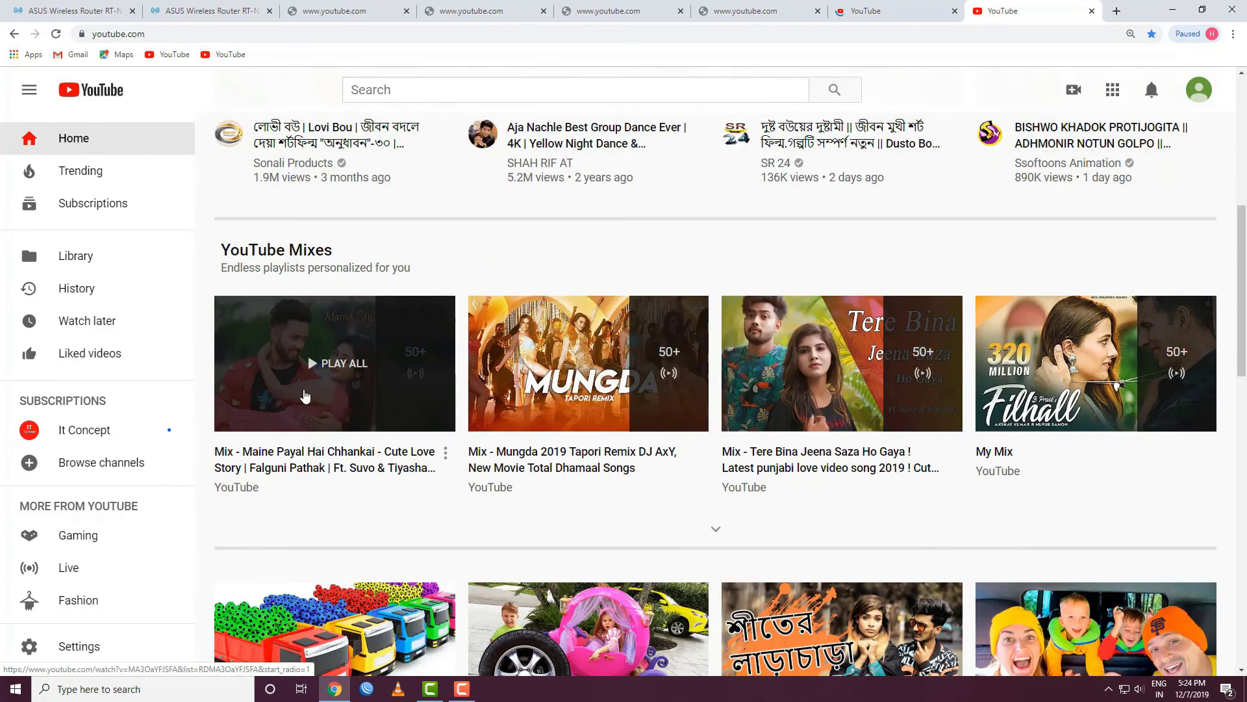
{"action": "left_click", "coordinate": [263, 372]}
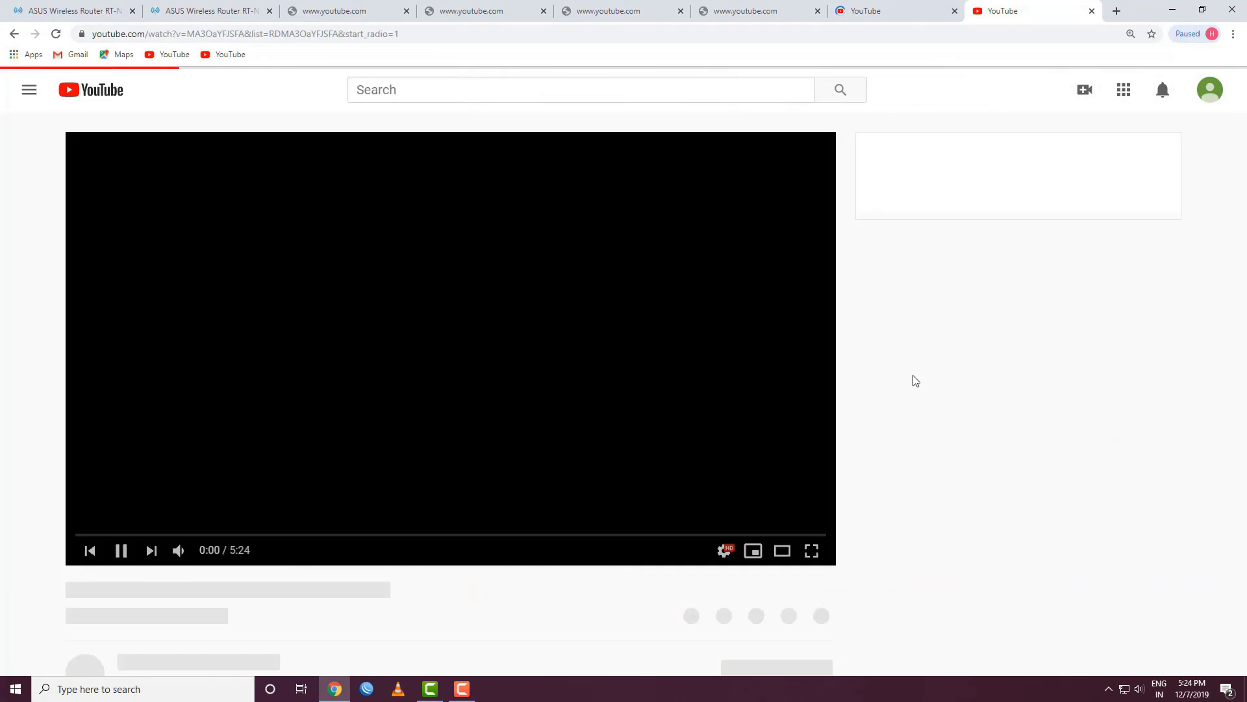